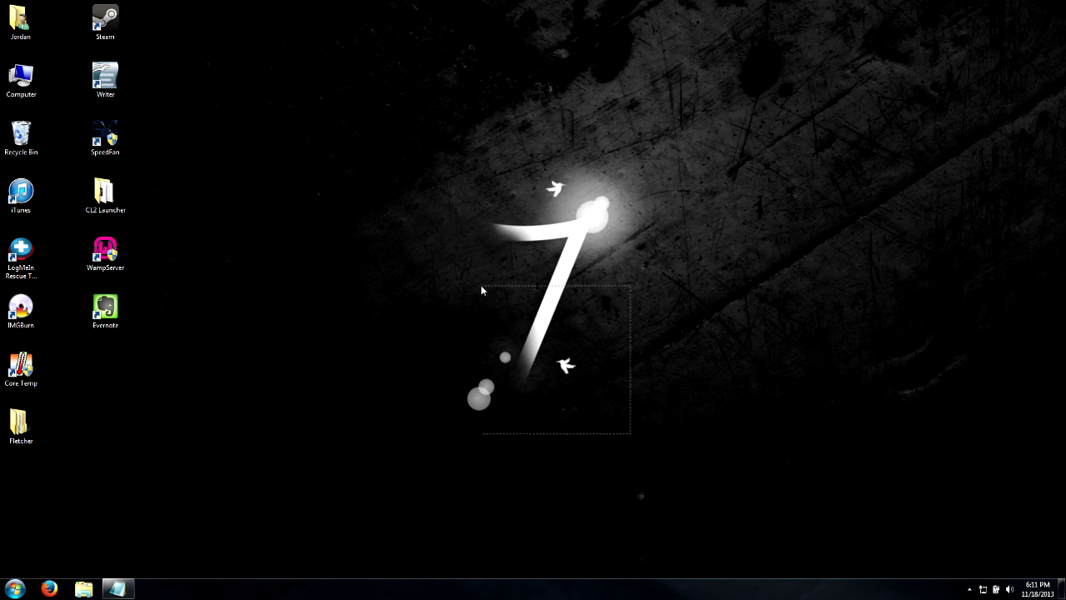
# Search the computer for "Firewall", open Windows Firewall with Advanced Security, and move its window towards the middle of the desktop.
pyautogui.moveTo(482, 289); pyautogui.dragTo(508, 416)
pyautogui.click(17, 588)
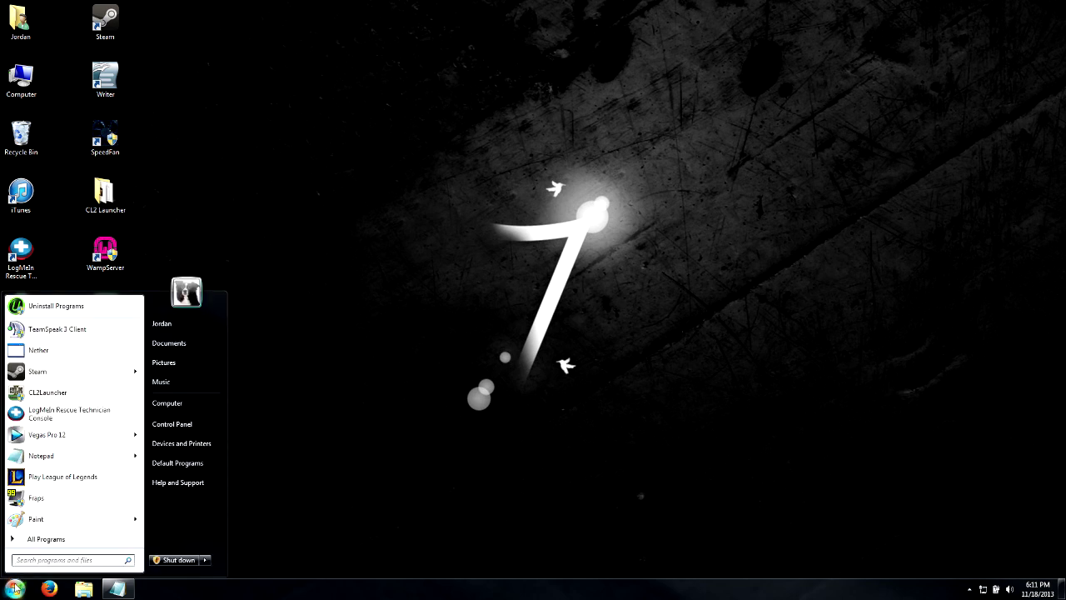
pyautogui.click(16, 588)
pyautogui.click(25, 583)
pyautogui.write('Firewall')
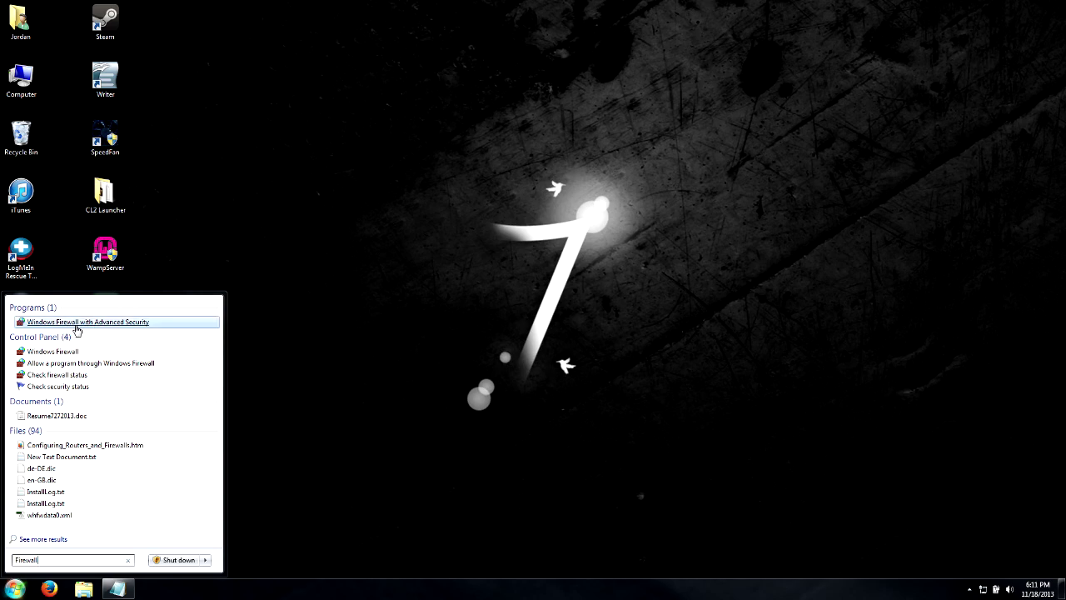
pyautogui.click(107, 325)
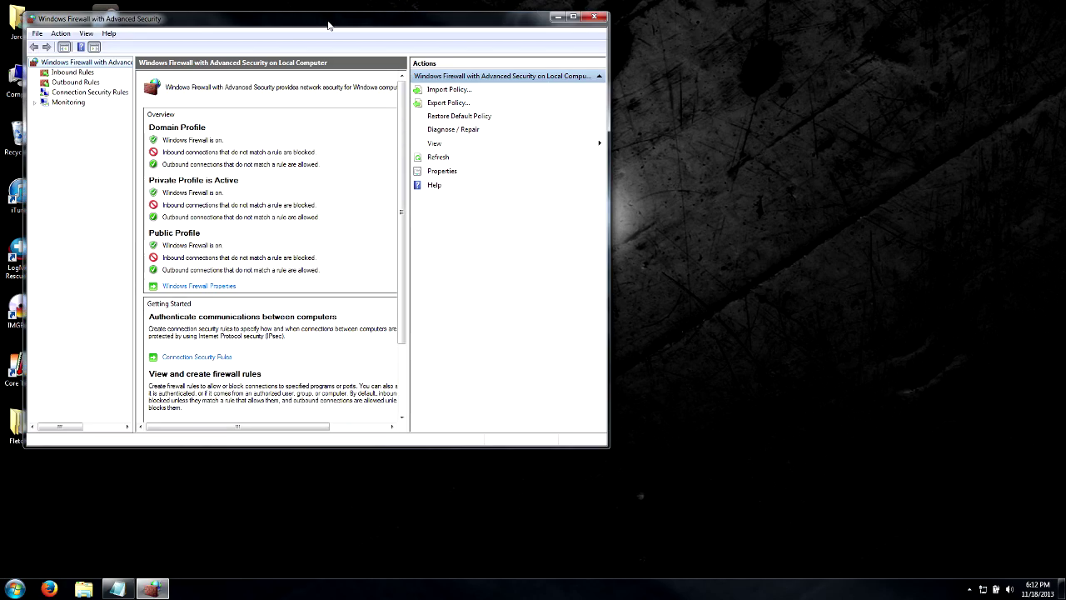
pyautogui.moveTo(325, 23); pyautogui.dragTo(520, 47)
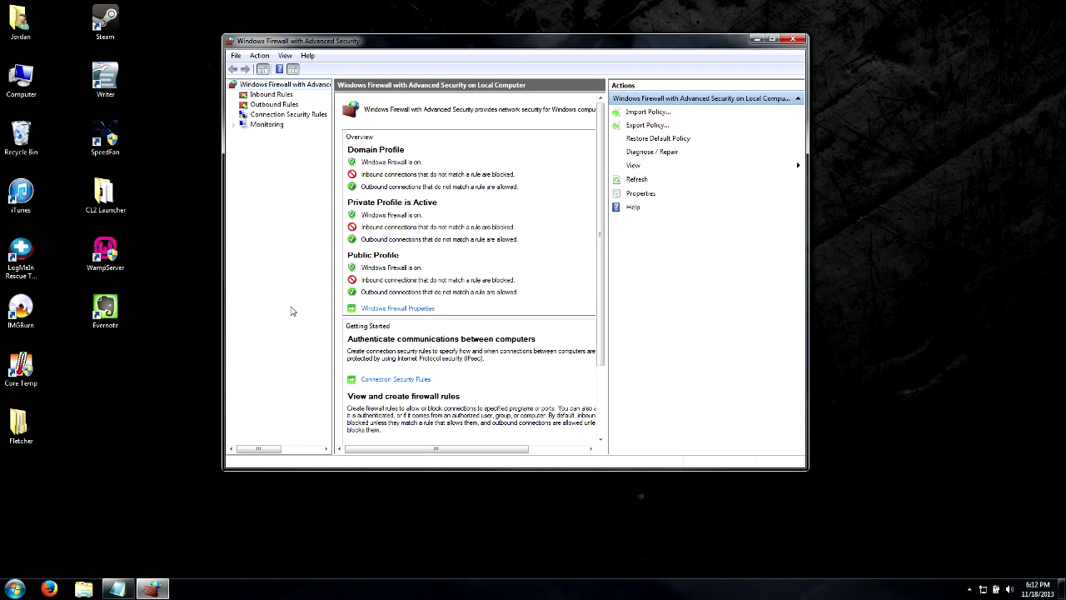
# Open the firewall's advanced settings through Control Panel's Windows Firewall page, and close both the duplicate console and Control Panel.
pyautogui.click(15, 589)
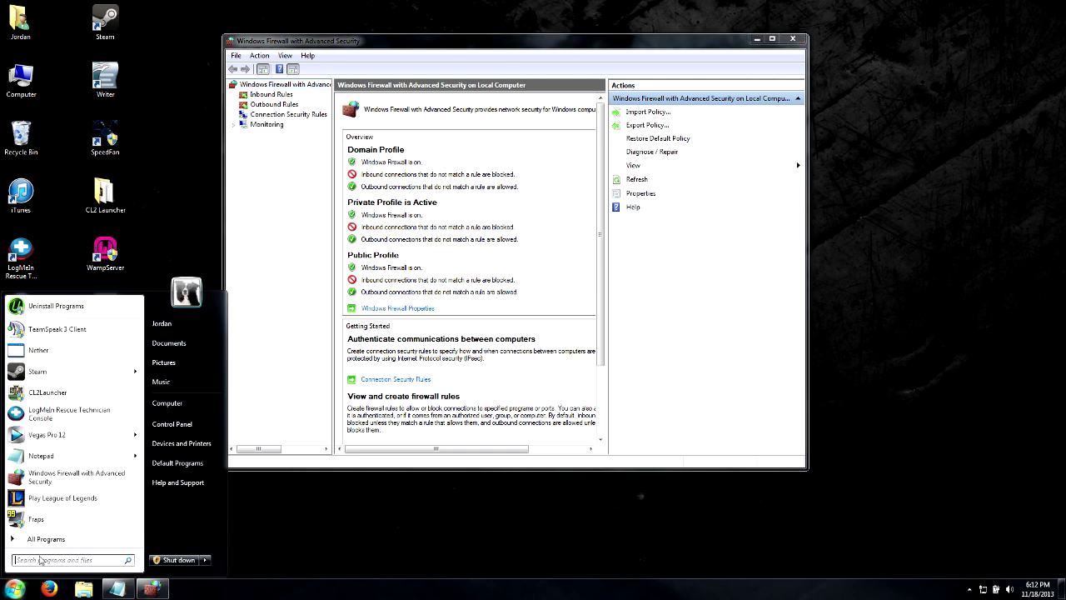
pyautogui.click(182, 423)
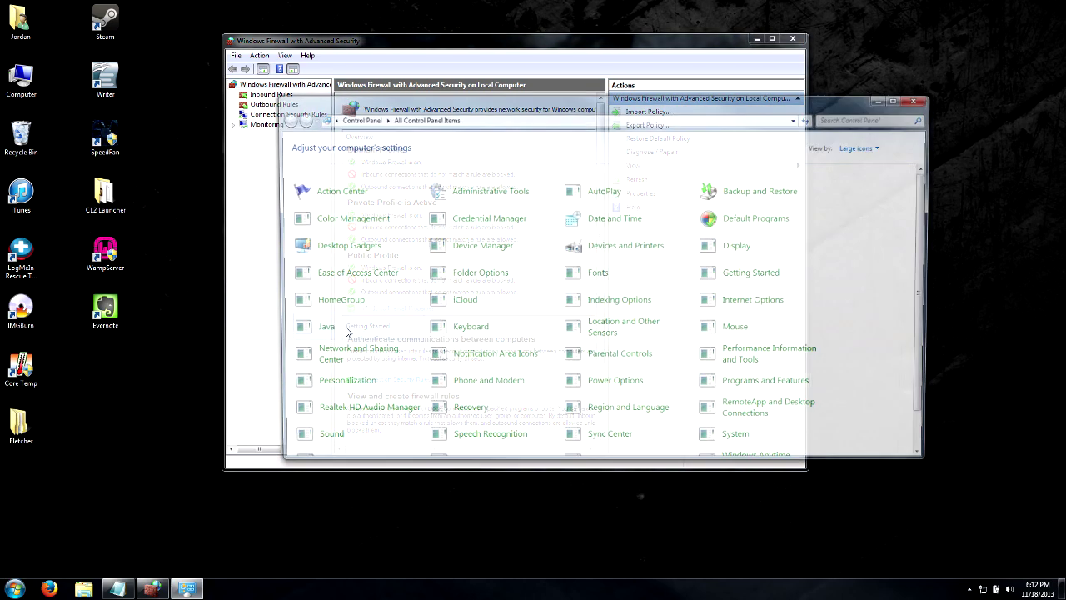
pyautogui.click(863, 147)
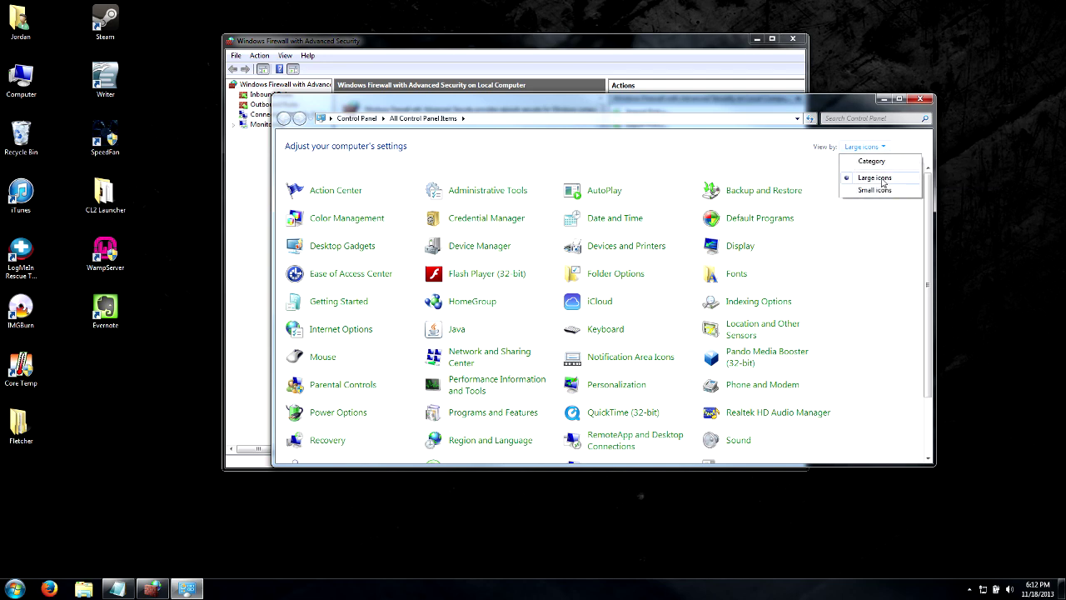
pyautogui.click(883, 183)
pyautogui.scroll(-2, 937, 271)
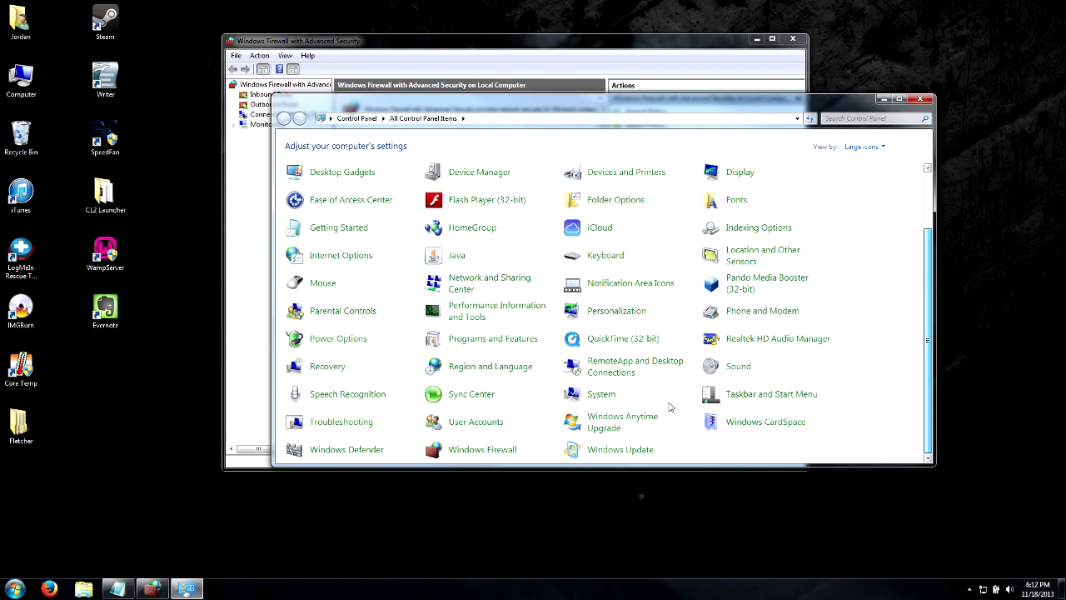
pyautogui.click(482, 450)
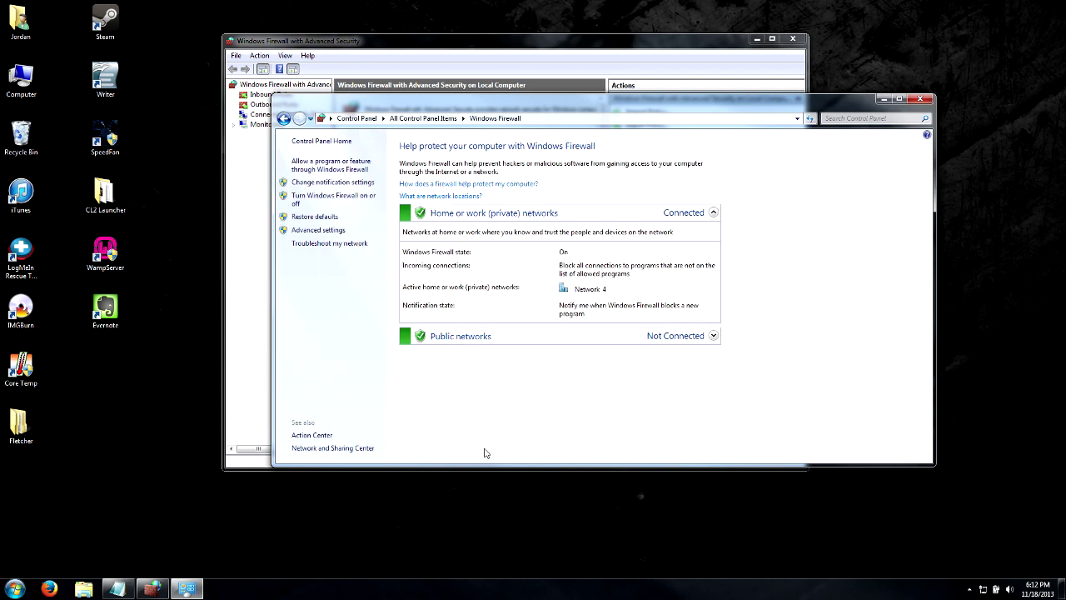
pyautogui.click(327, 234)
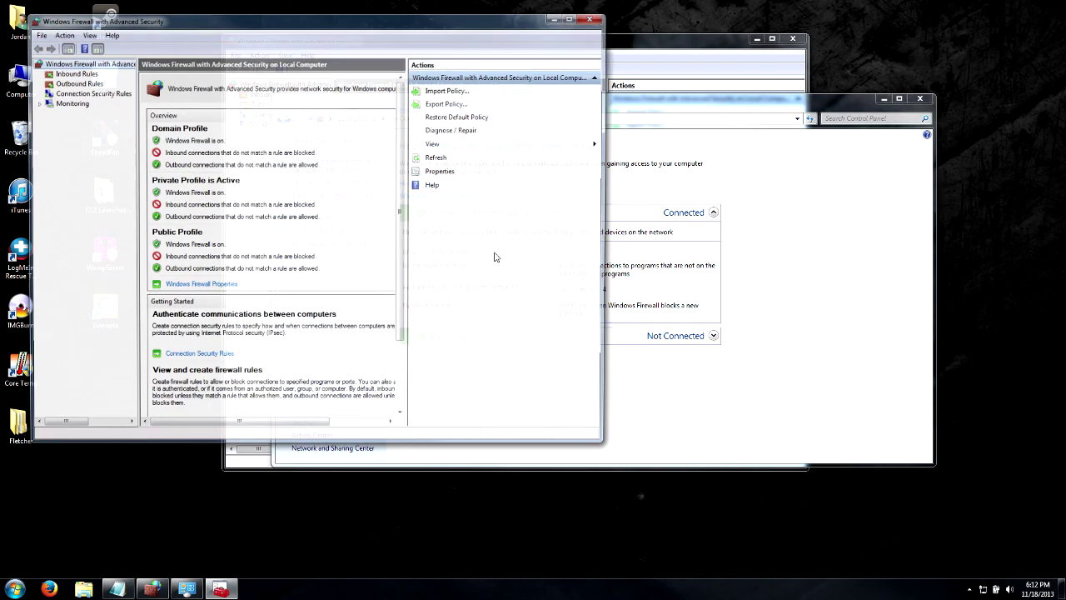
pyautogui.click(595, 18)
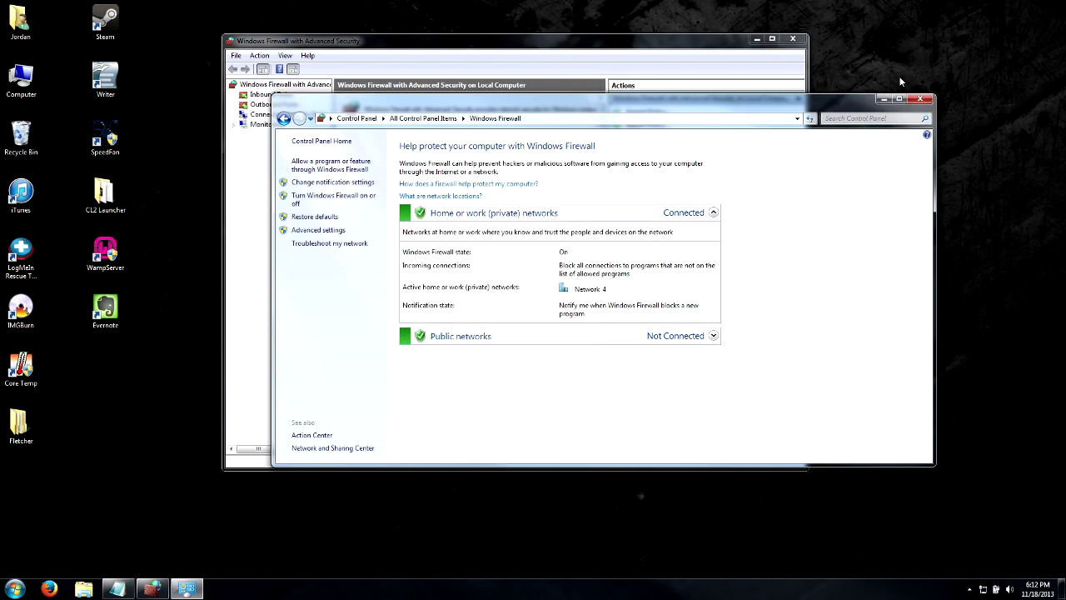
pyautogui.click(920, 98)
# Start a new inbound firewall rule with Custom as its rule type and proceed to the program settings.
pyautogui.moveTo(635, 44); pyautogui.dragTo(627, 80)
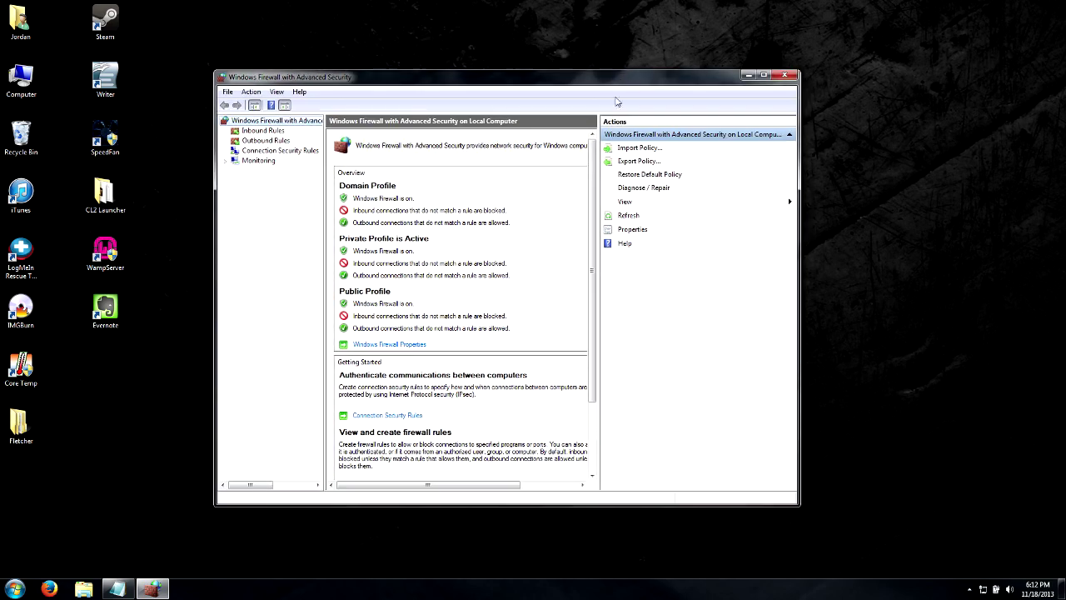
pyautogui.click(264, 132)
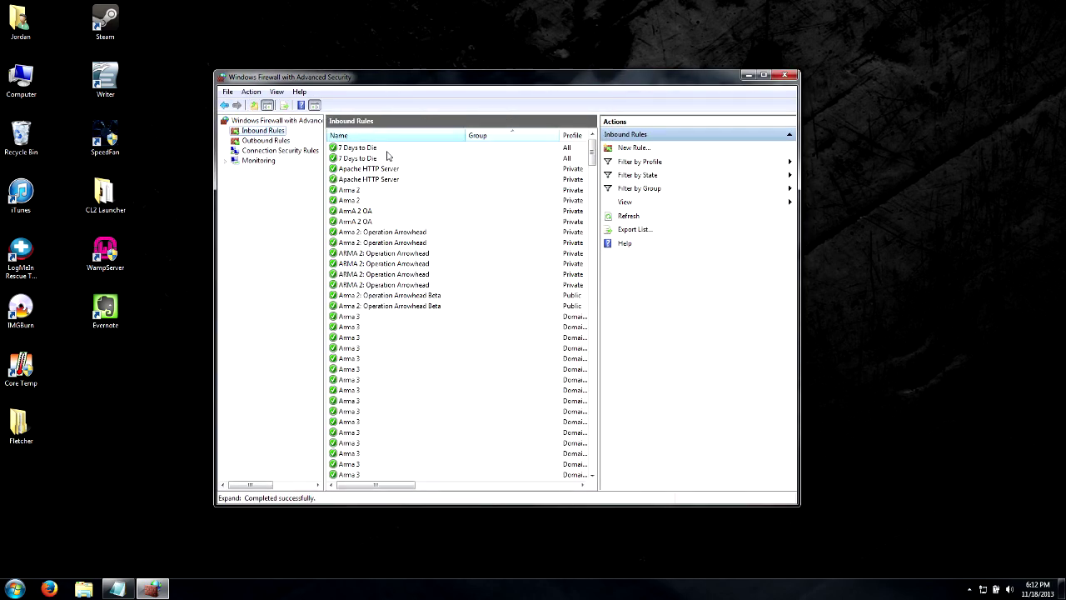
pyautogui.click(633, 148)
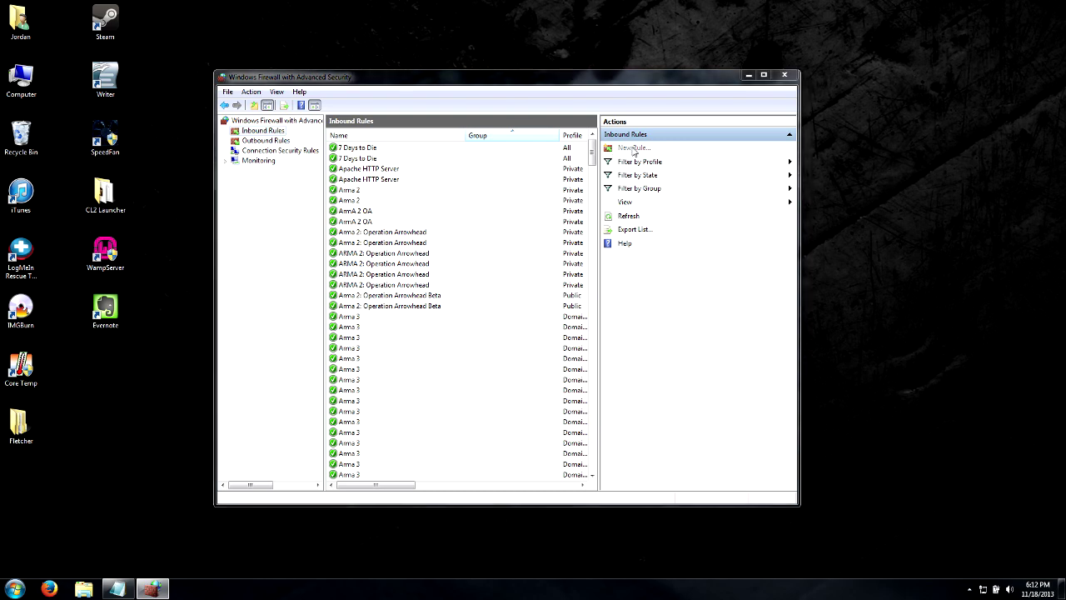
pyautogui.moveTo(234, 35); pyautogui.dragTo(500, 153)
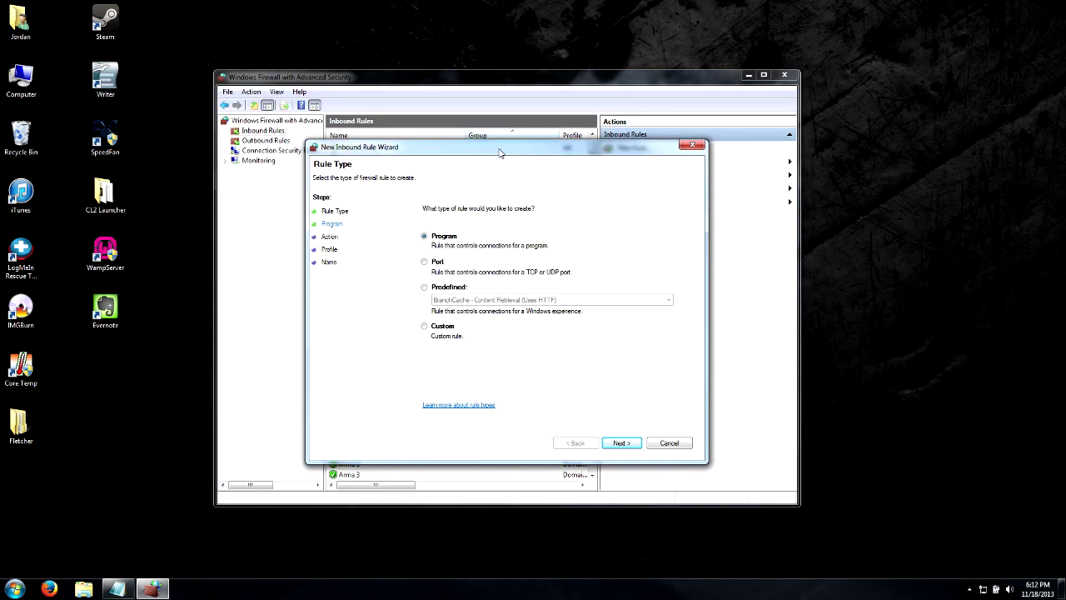
pyautogui.click(425, 327)
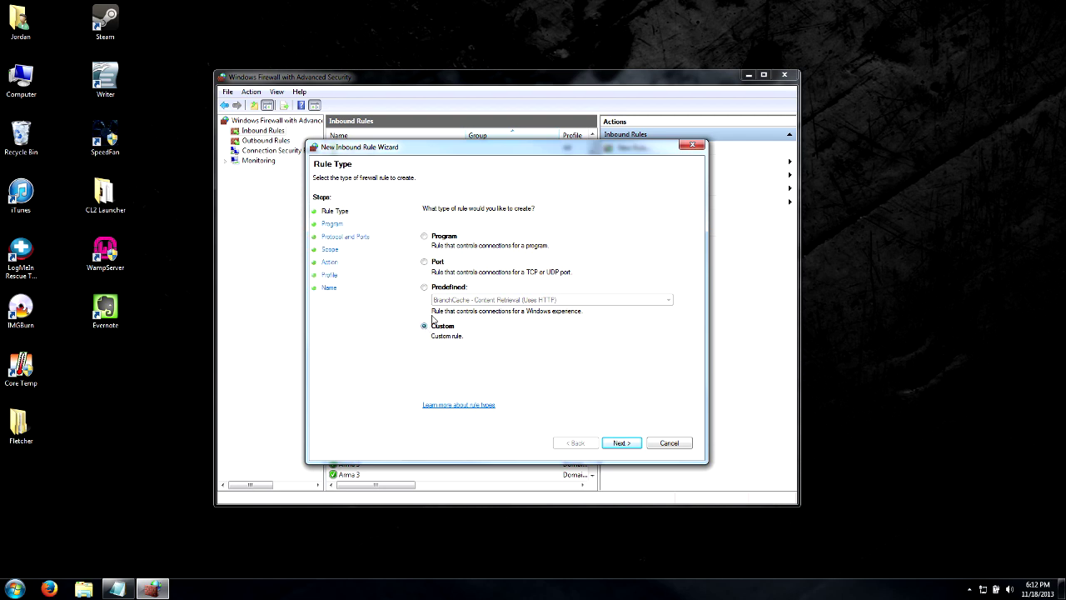
pyautogui.click(623, 442)
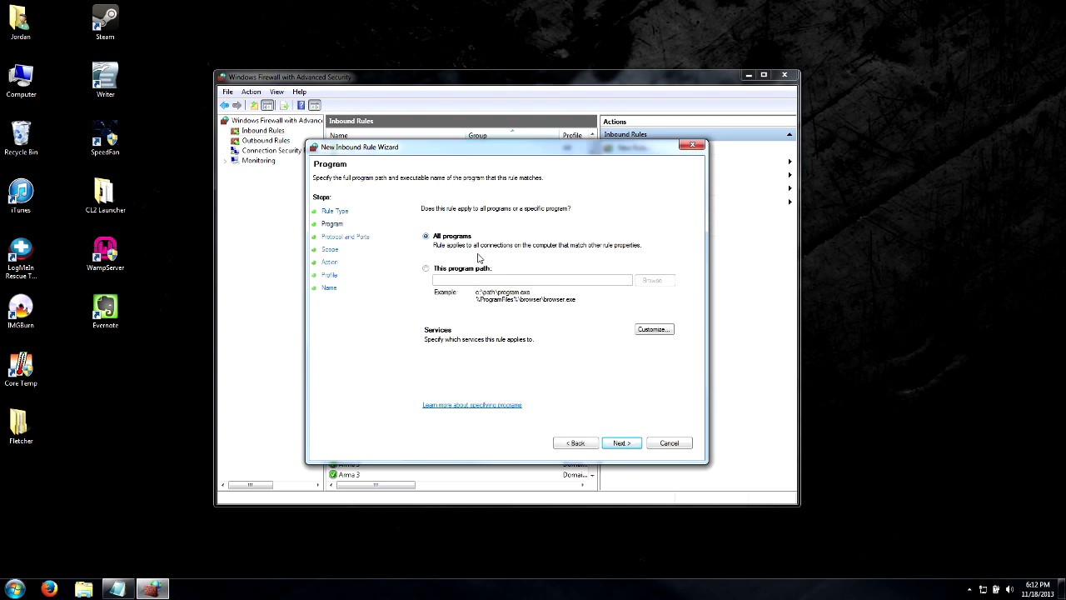
# Apply the rule to all programs with the protocol type Any, and proceed to the Scope settings.
pyautogui.click(616, 444)
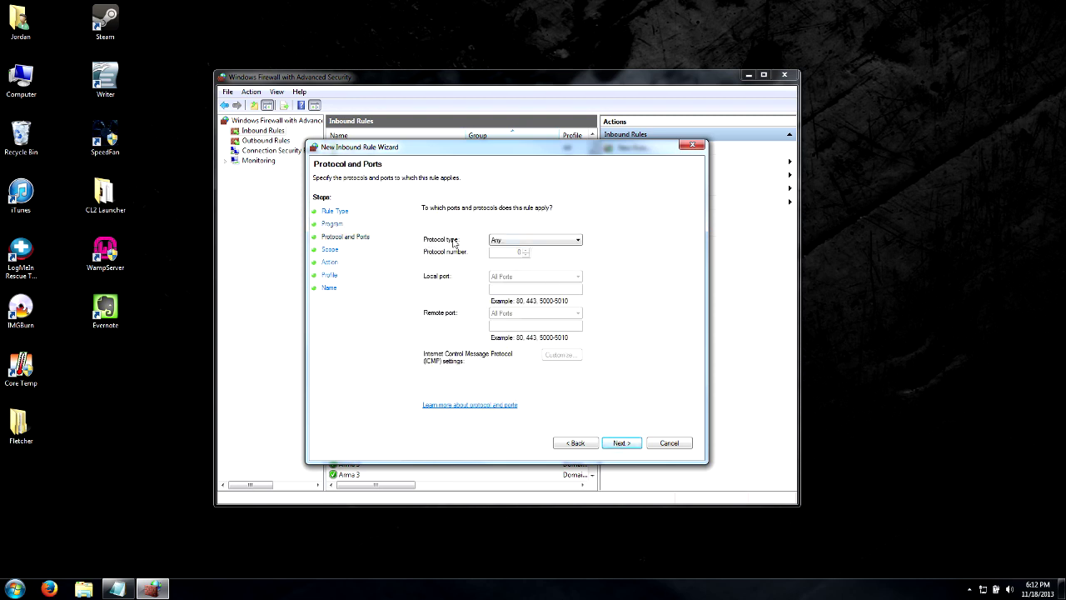
pyautogui.click(578, 243)
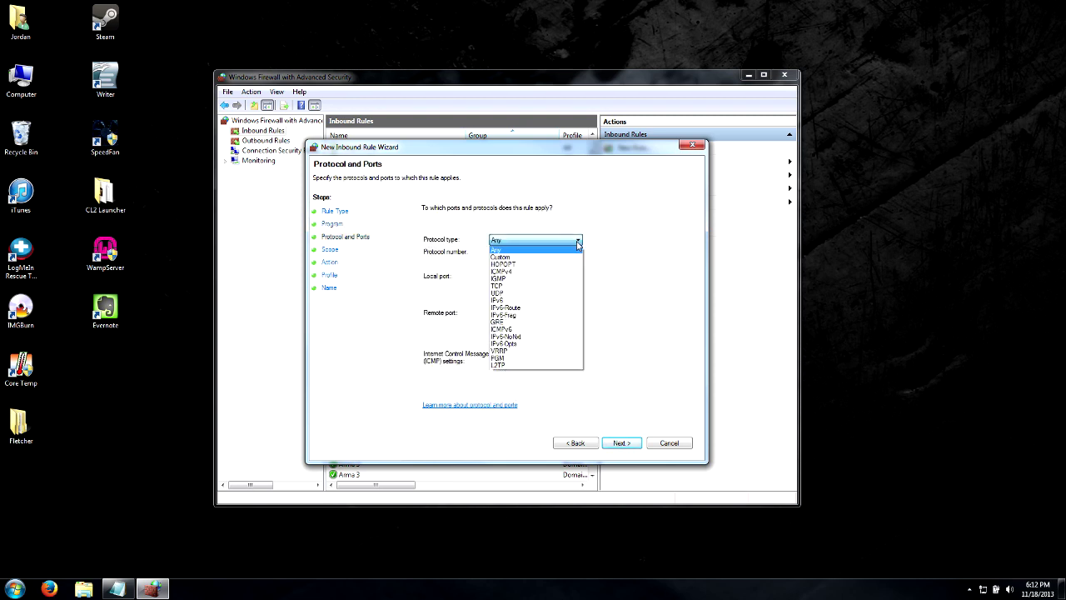
pyautogui.click(578, 243)
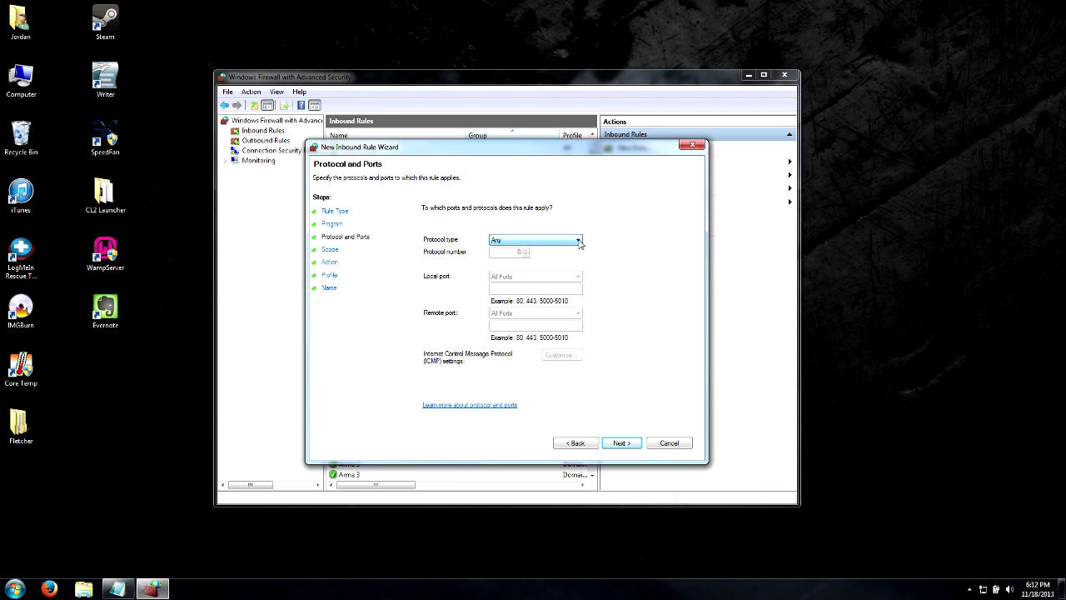
pyautogui.click(635, 444)
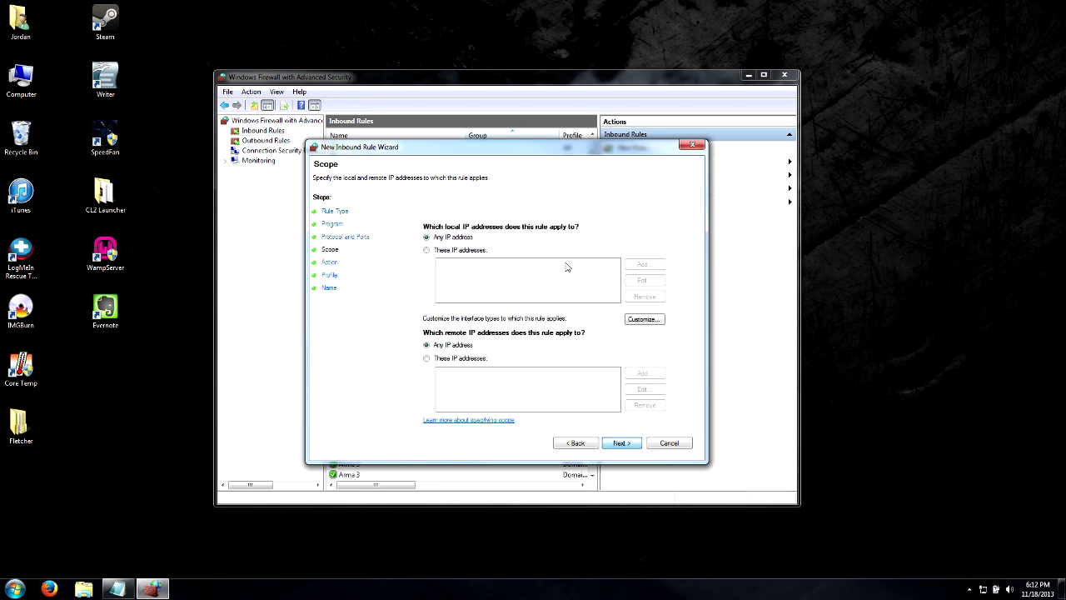
# Limit the rule's remote scope to specific IP addresses and choose an address range for the new entry.
pyautogui.click(427, 359)
pyautogui.click(462, 346)
pyautogui.click(461, 359)
pyautogui.click(644, 376)
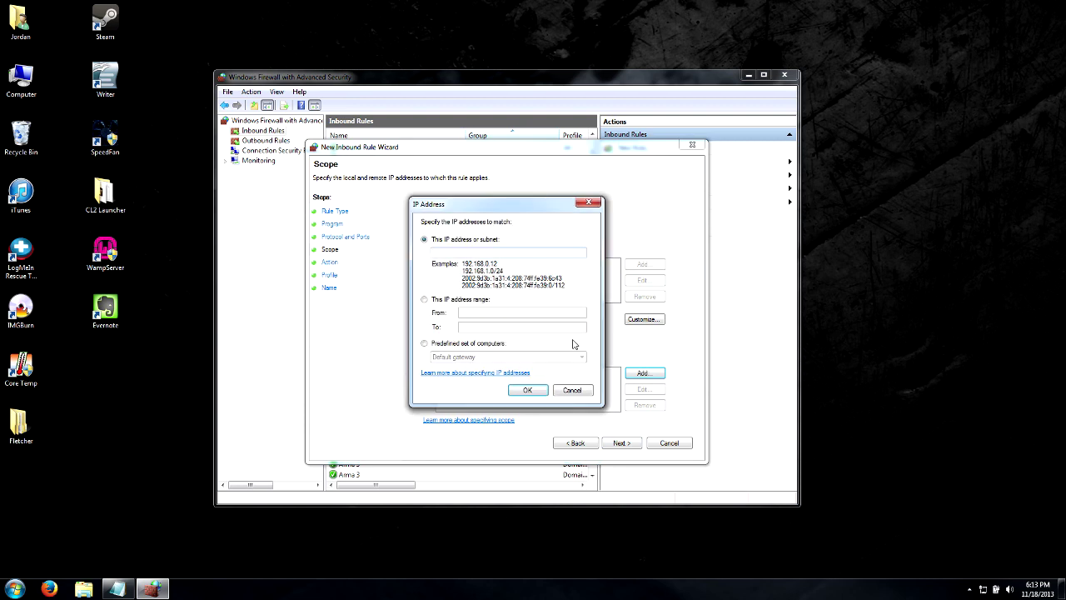
pyautogui.moveTo(489, 209); pyautogui.dragTo(474, 206)
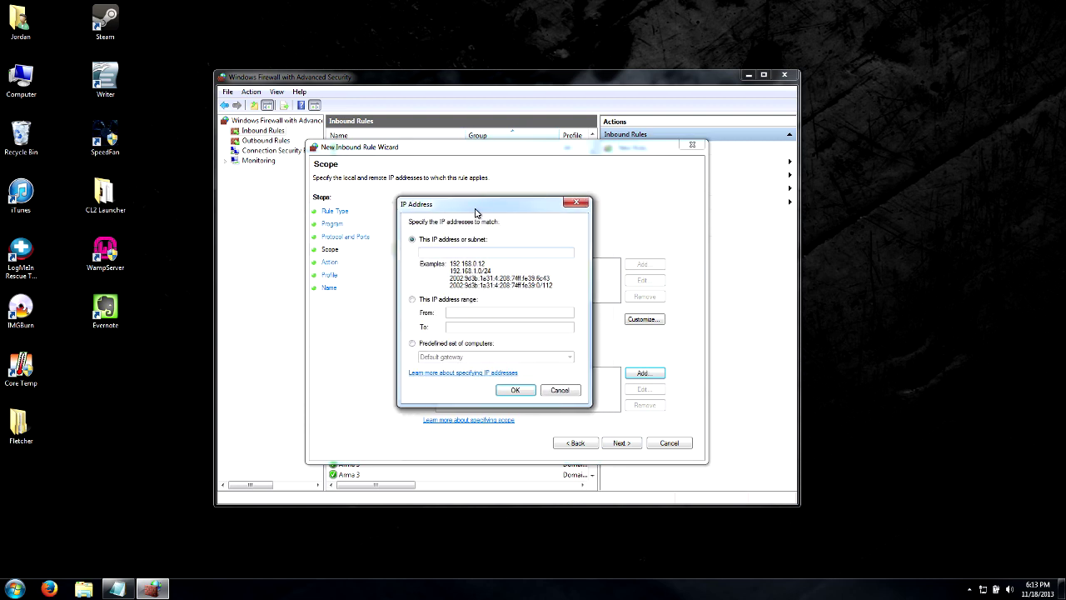
pyautogui.click(444, 300)
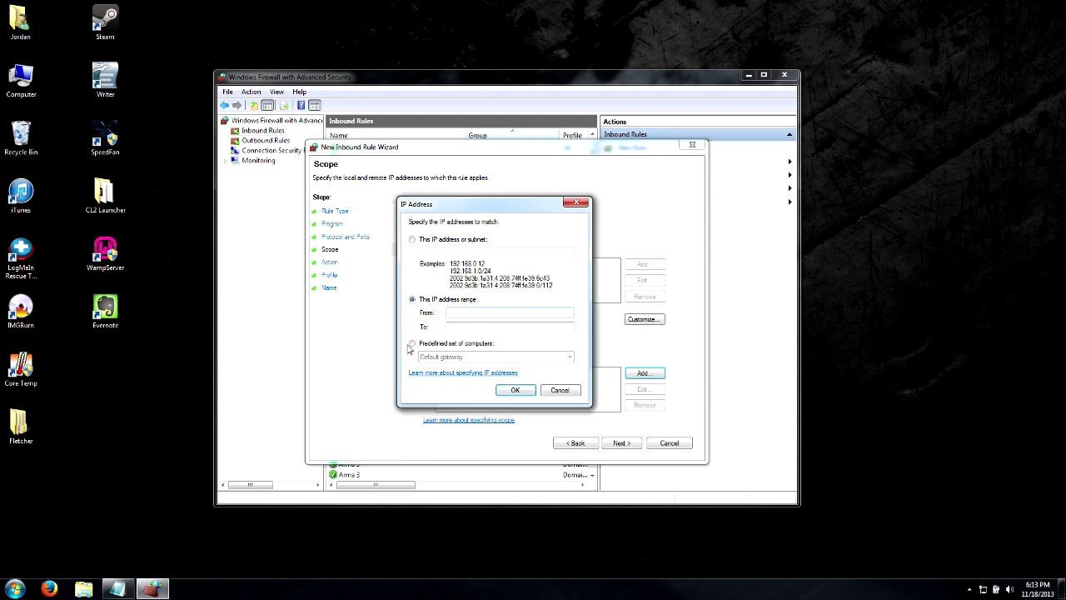
# Place the Notepad text with the remote IPs beside the wizard and add the remote range 173.194.55.0 to 173.194.55.255.
pyautogui.click(117, 589)
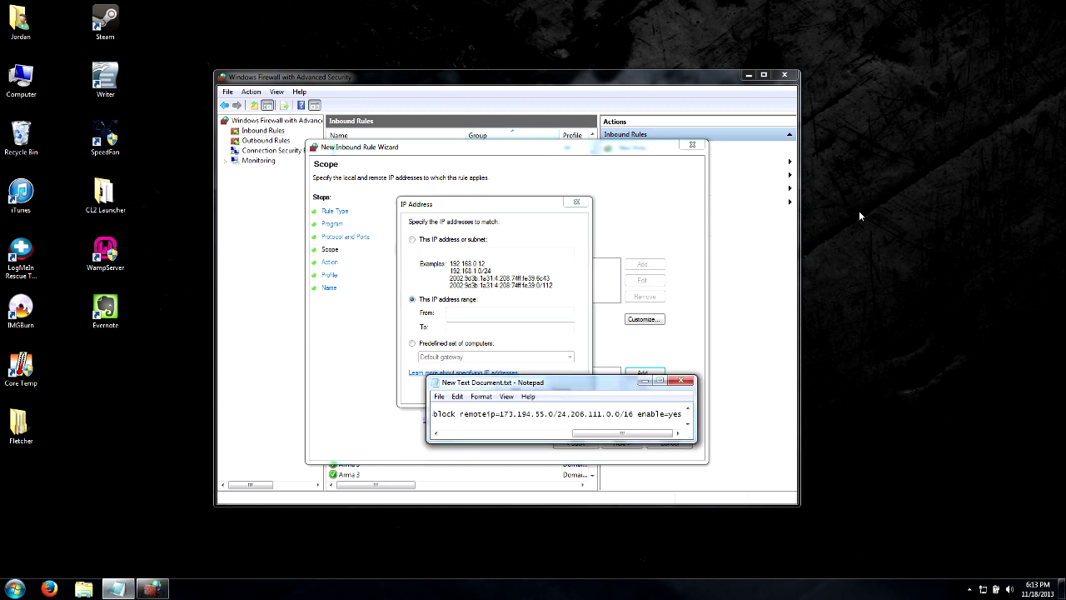
pyautogui.moveTo(565, 385); pyautogui.dragTo(924, 301)
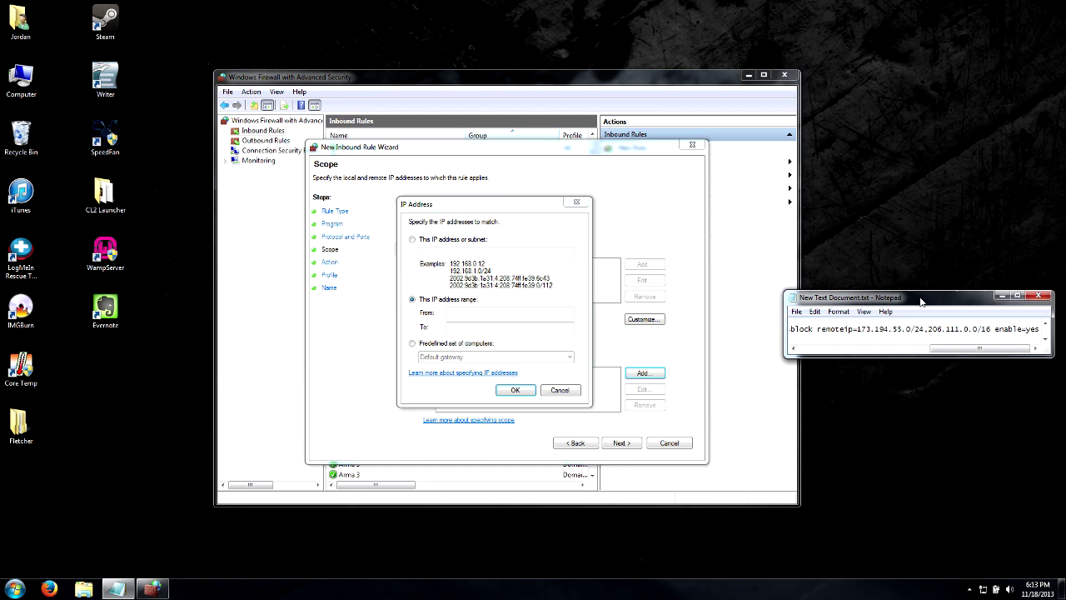
pyautogui.click(482, 269)
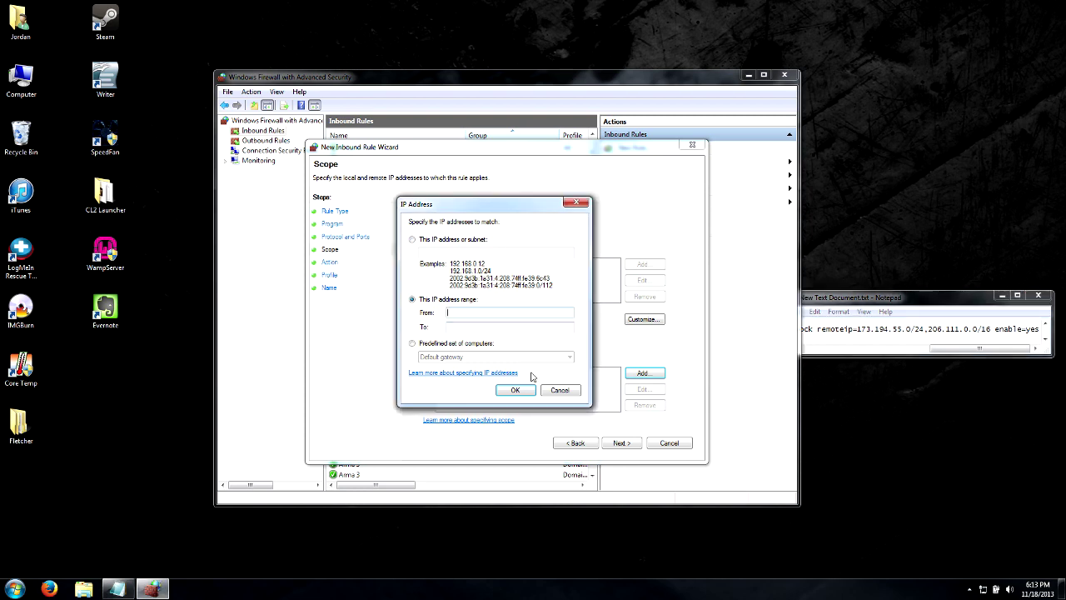
pyautogui.write('173.194.55.0')
pyautogui.click(548, 328)
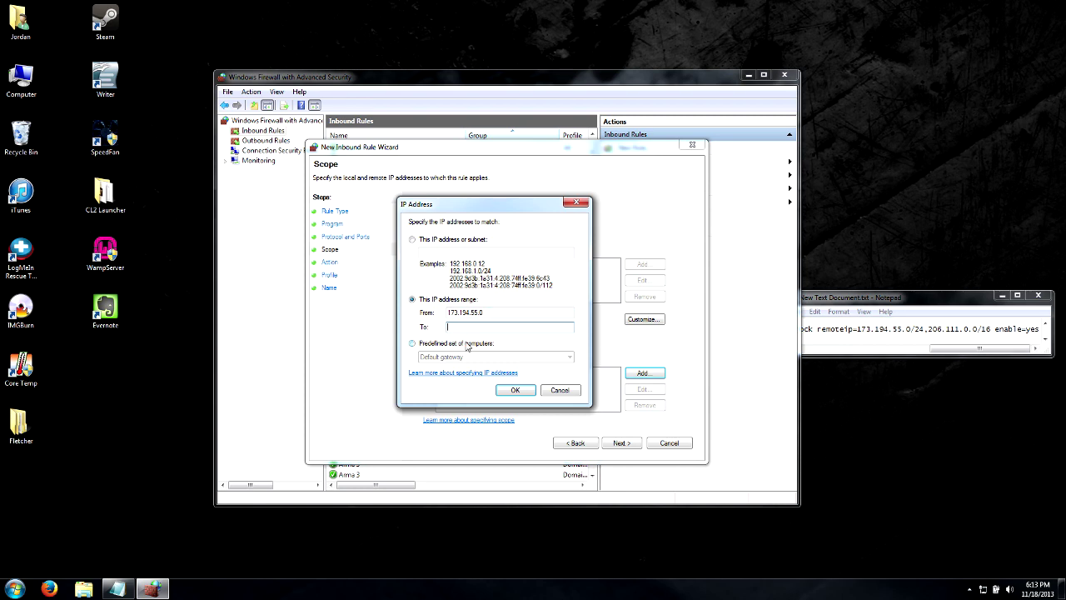
pyautogui.write('173.194.55.255')
pyautogui.click(486, 312)
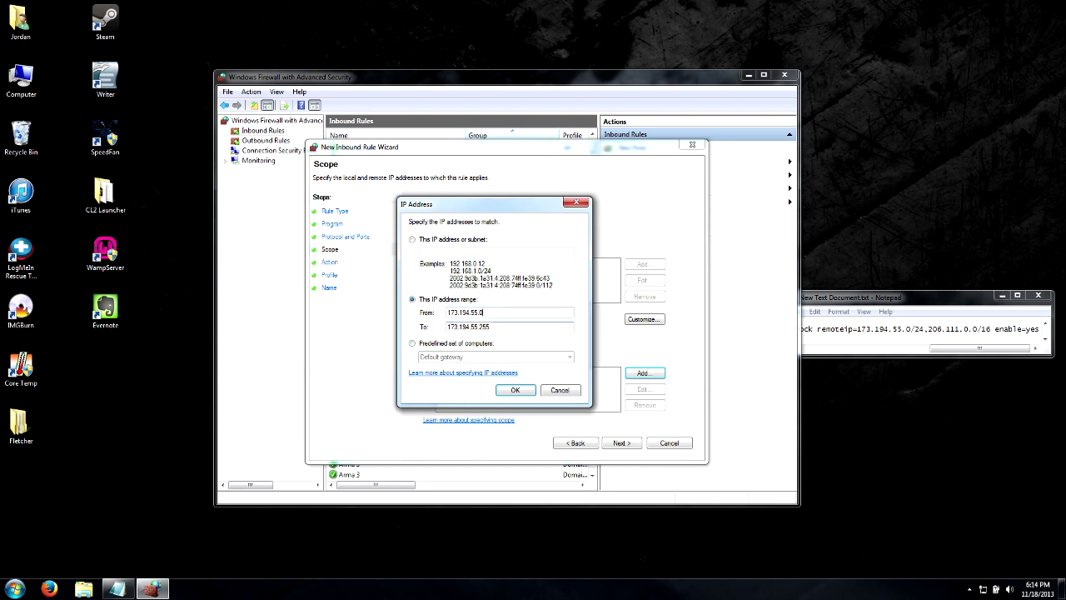
pyautogui.click(515, 390)
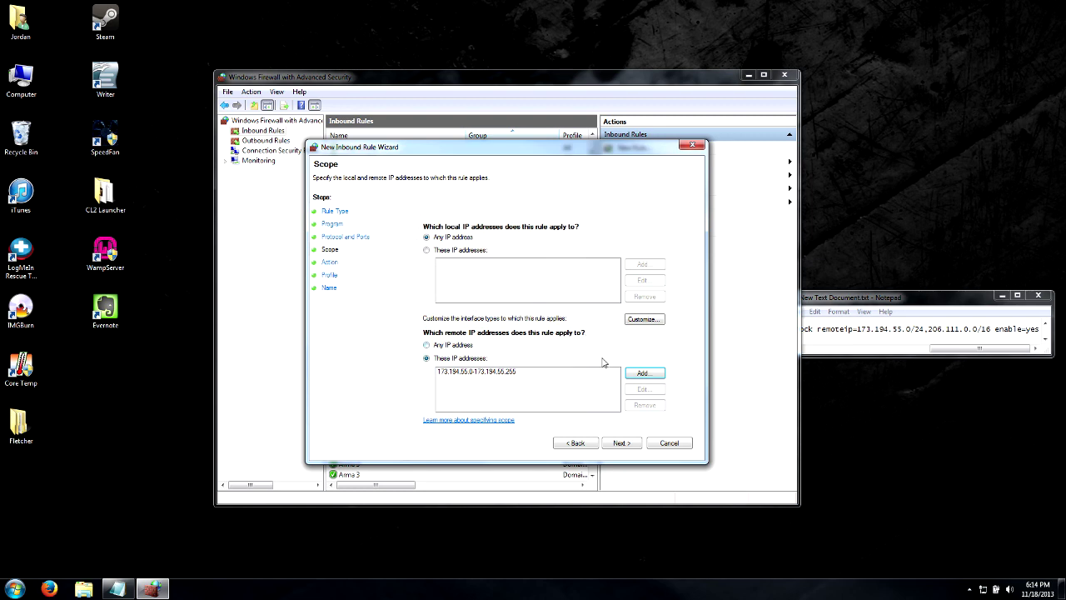
# Add a second remote IP range from 206.111.0.0 to 206.111.255.255 and proceed to the rule's Action settings.
pyautogui.click(649, 374)
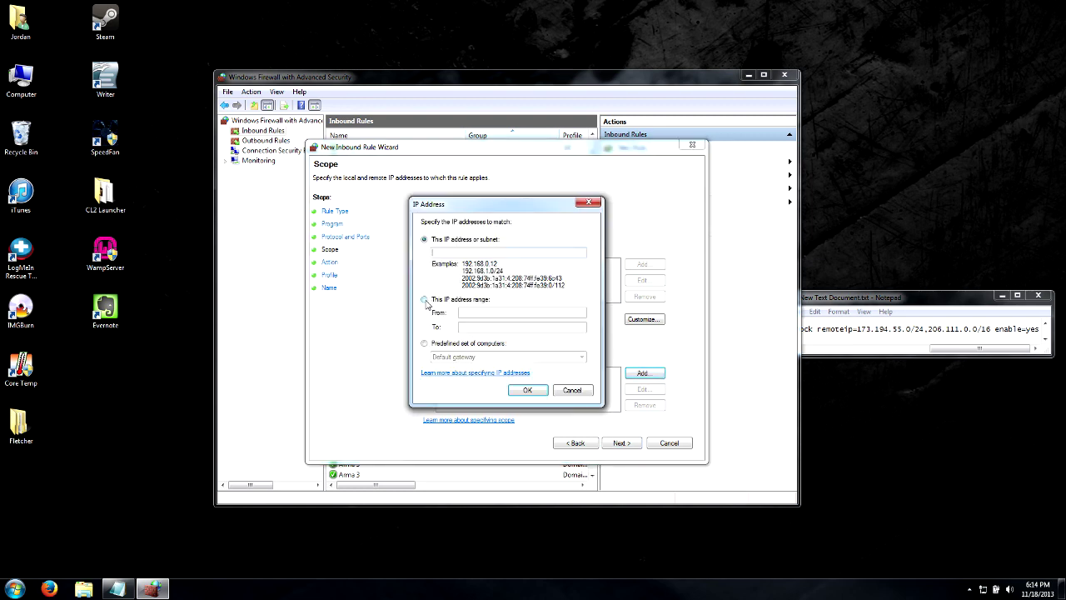
pyautogui.click(424, 299)
pyautogui.moveTo(533, 209); pyautogui.dragTo(475, 215)
pyautogui.click(464, 318)
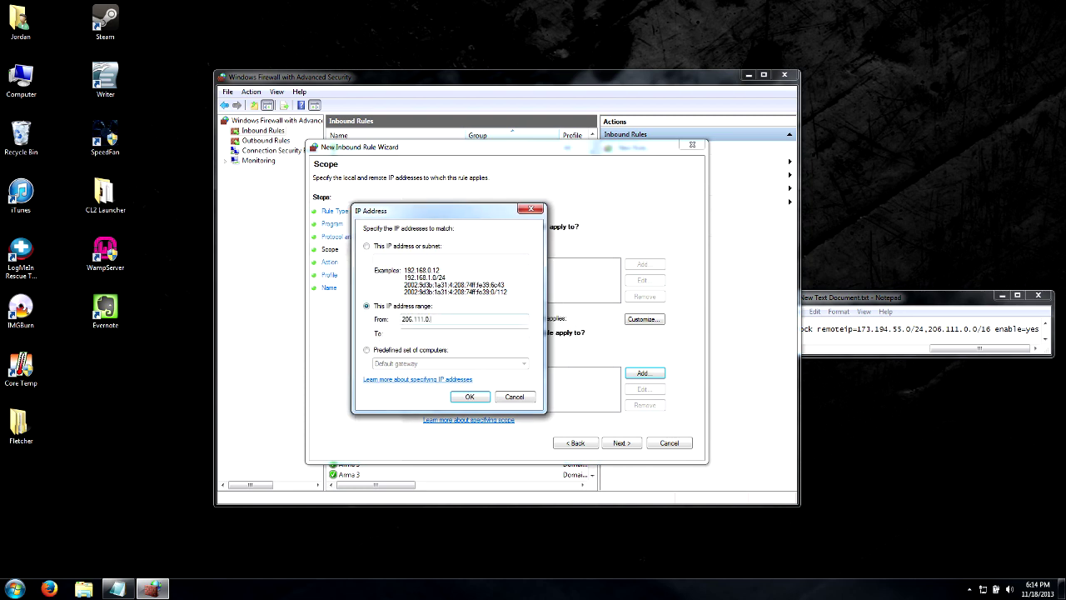
pyautogui.press('Tab')
pyautogui.write('20')
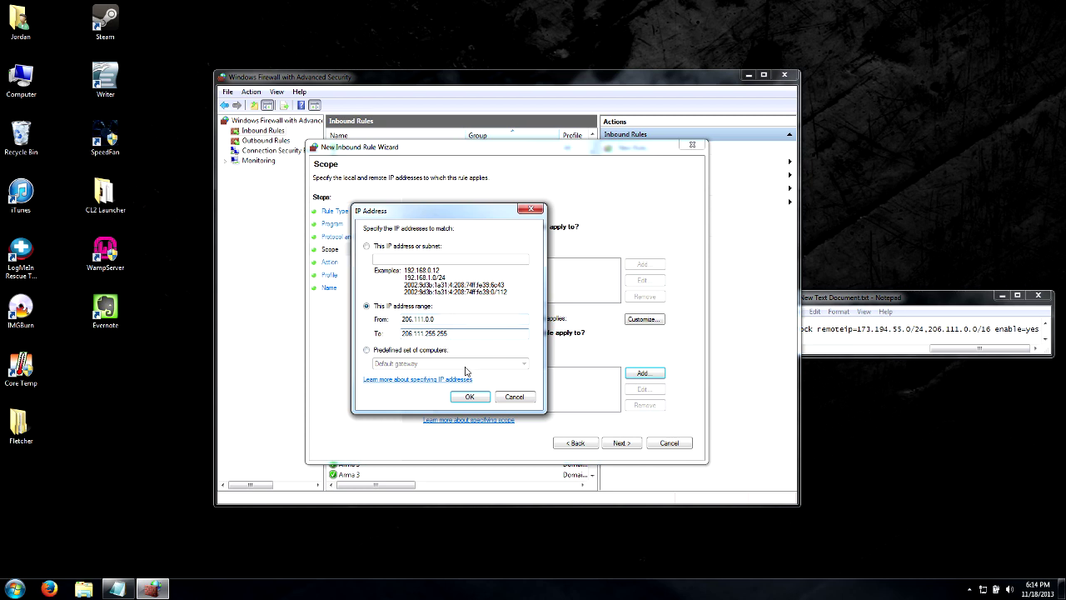
pyautogui.click(469, 396)
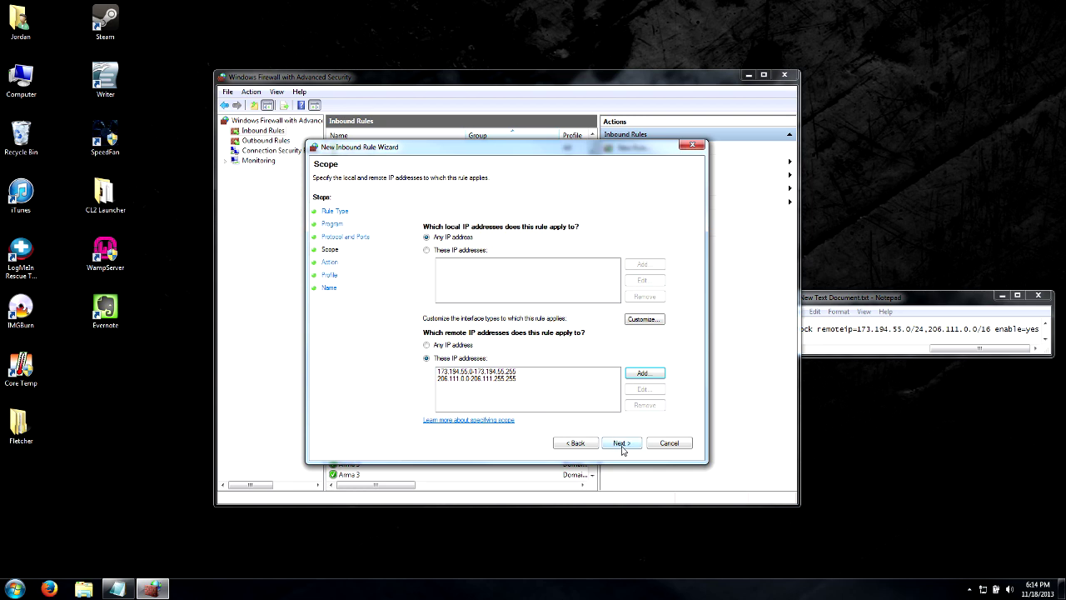
pyautogui.click(623, 443)
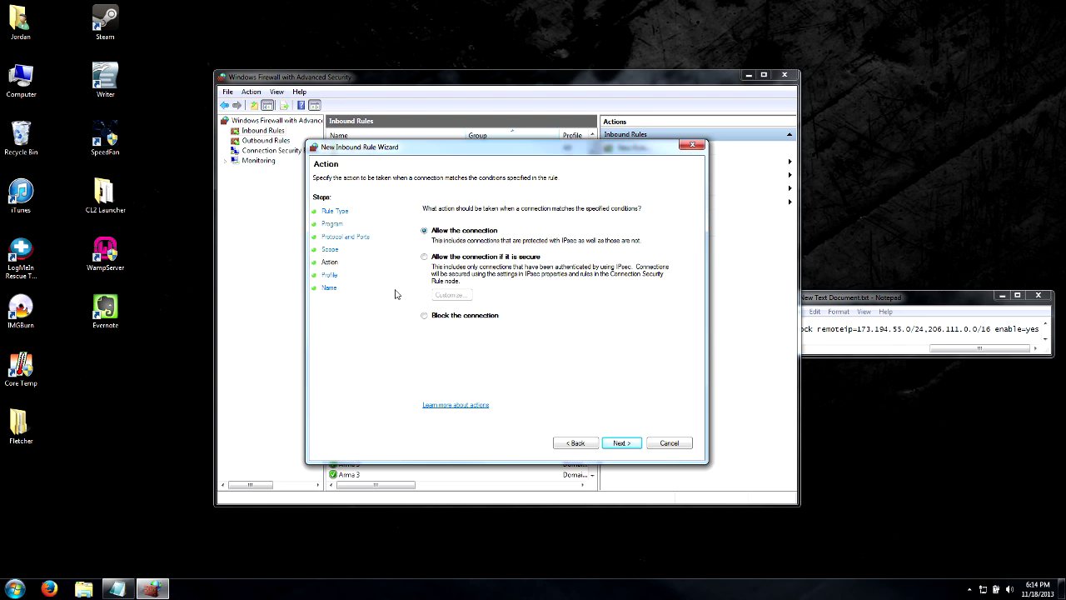
# Set the rule's action to Block the connection, keep the Domain, Private and Public profiles, and proceed to the Name settings.
pyautogui.click(425, 316)
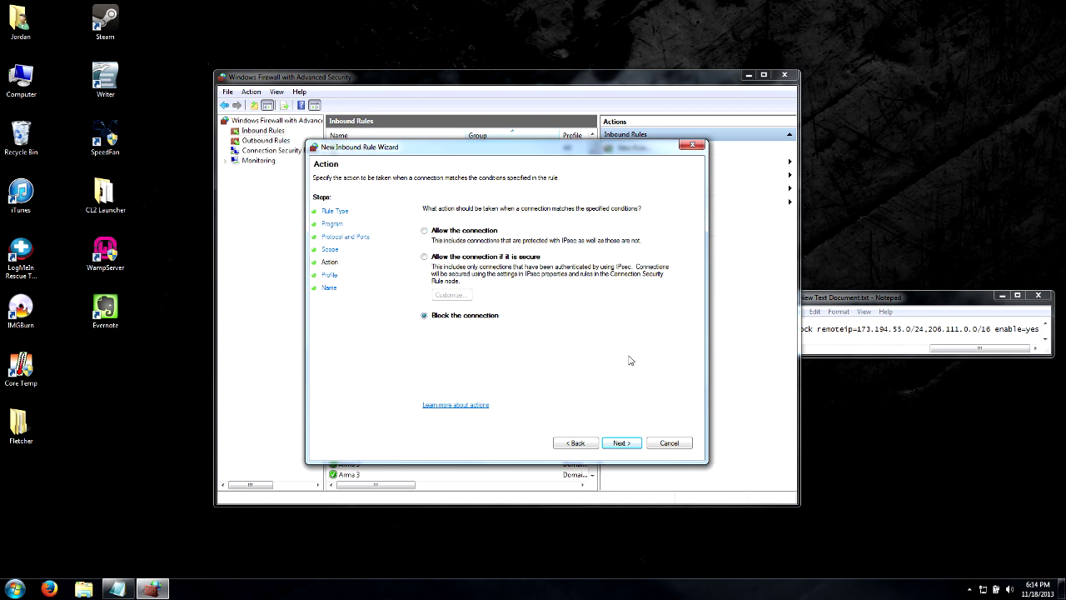
pyautogui.click(622, 443)
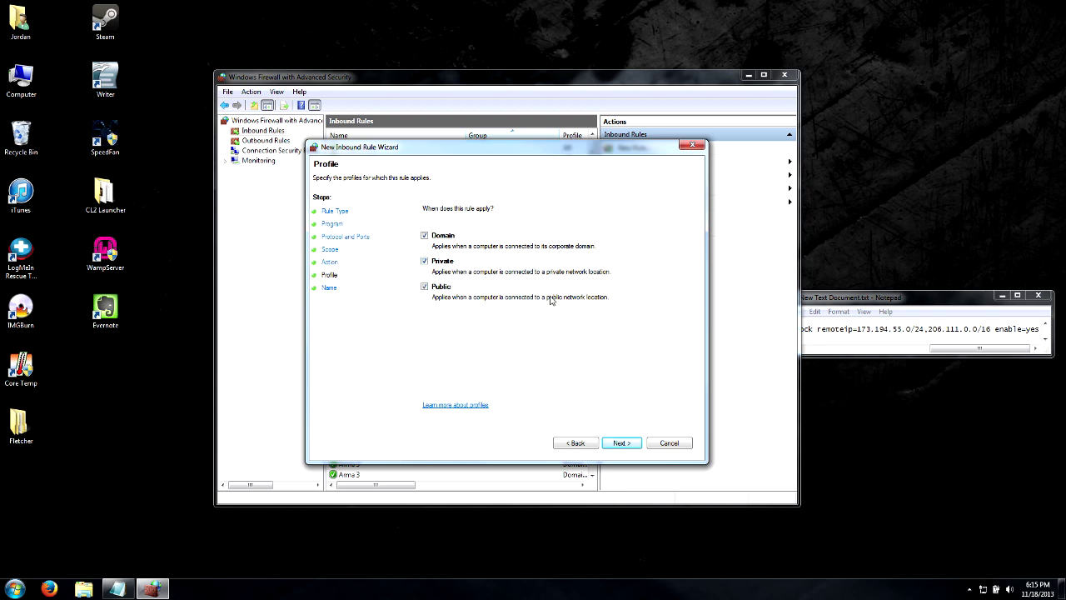
pyautogui.click(624, 443)
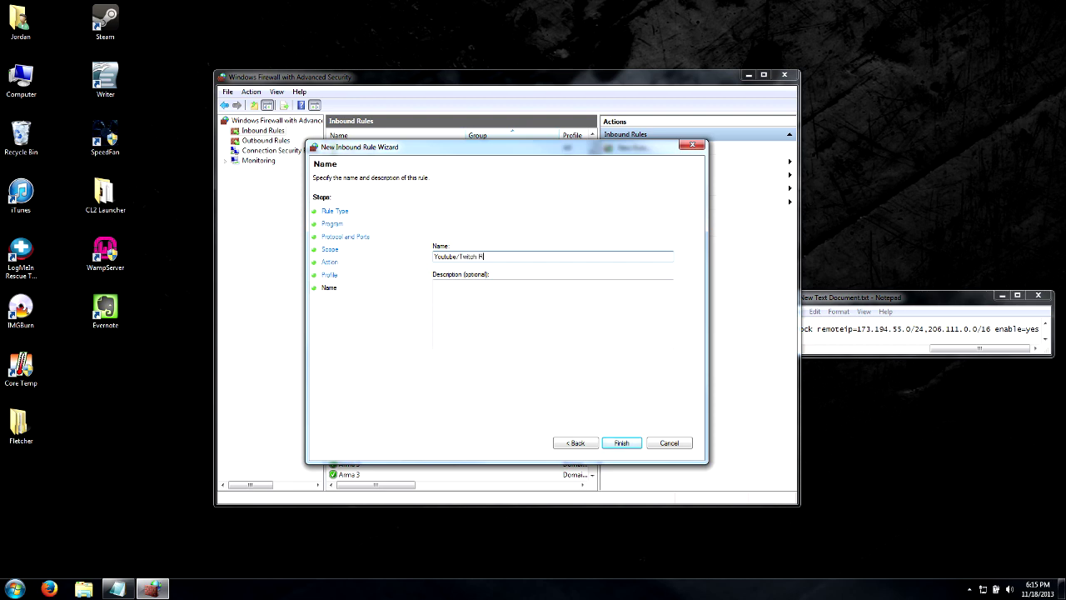
# Name the rule "Youtube/Twitch Rule", describe it as "Increase Stream/Load Speed", and finish creating it.
pyautogui.click(434, 284)
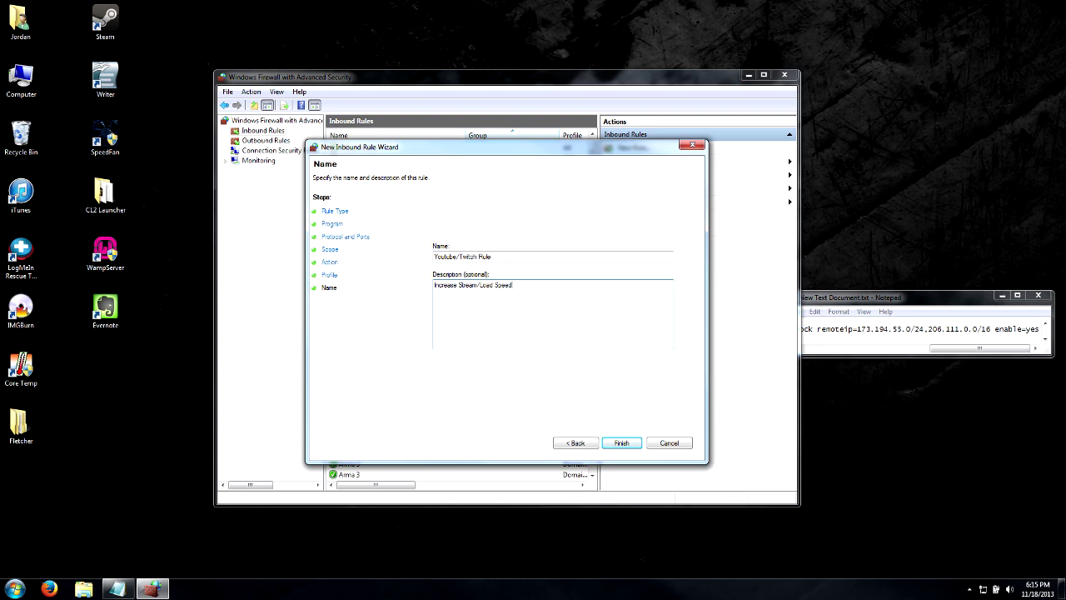
pyautogui.click(622, 443)
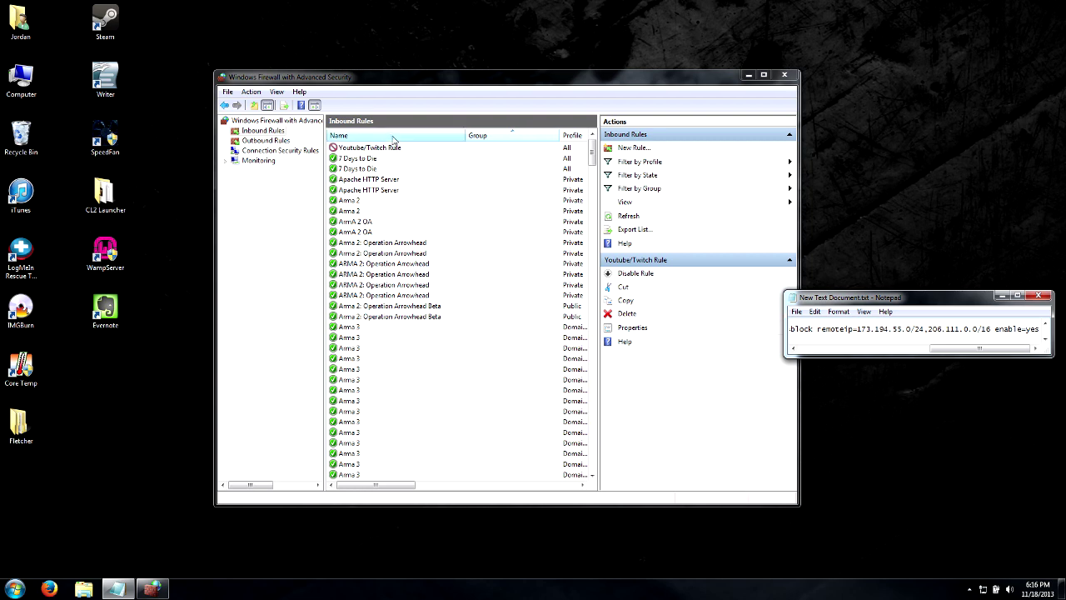
# Open the properties of the Youtube/Twitch Rule from the inbound rules list and place the dialog over the rules list.
pyautogui.moveTo(411, 483); pyautogui.dragTo(298, 450)
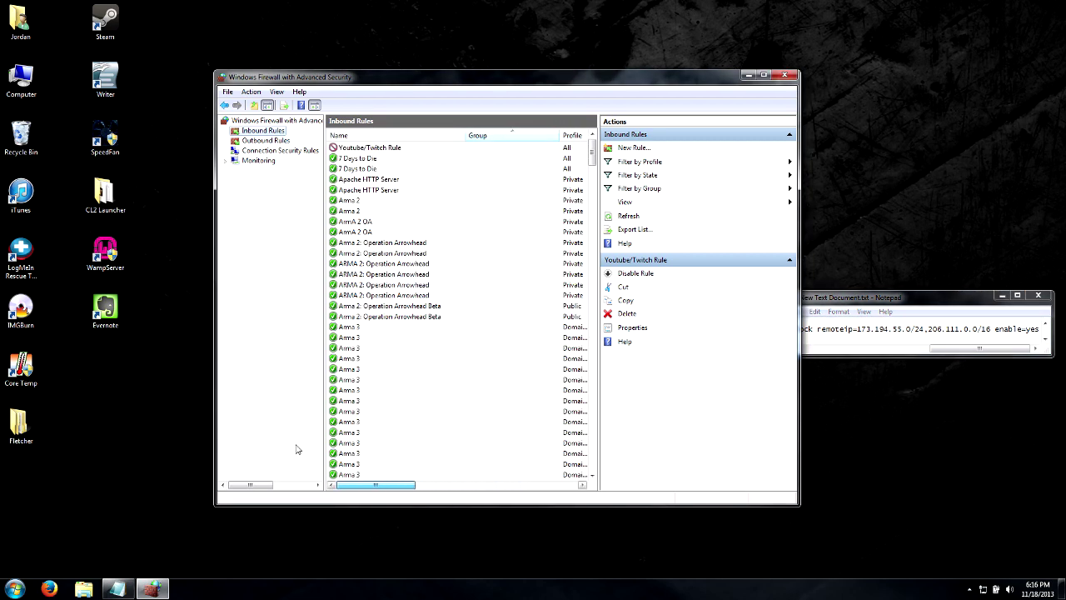
pyautogui.click(367, 168)
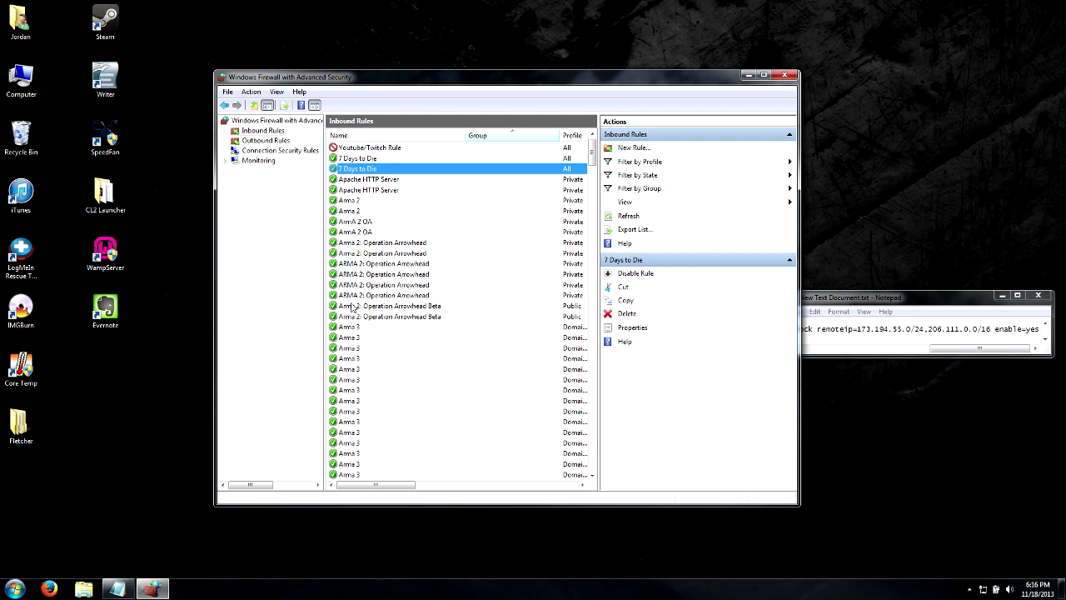
pyautogui.click(368, 148)
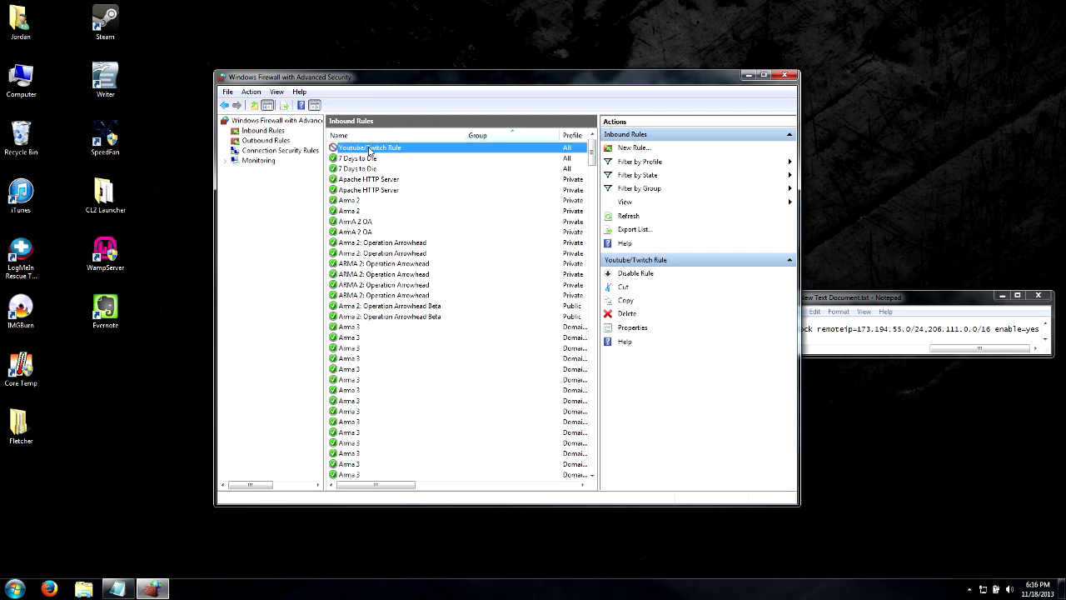
pyautogui.doubleClick(368, 148)
pyautogui.moveTo(492, 142); pyautogui.dragTo(360, 143)
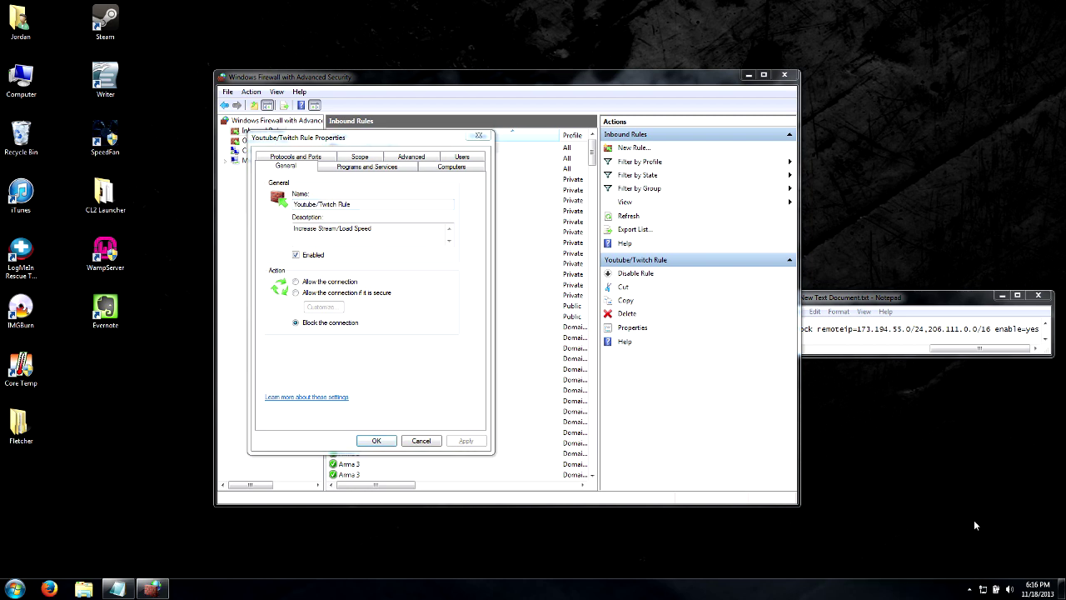
pyautogui.moveTo(371, 142); pyautogui.dragTo(402, 171)
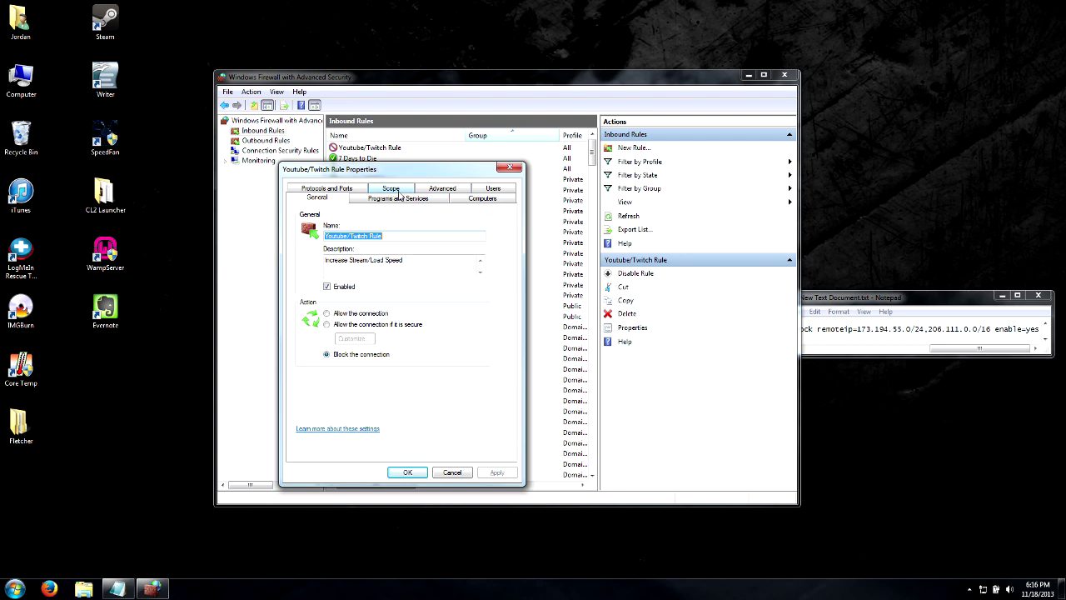
# Check the rule's Scope settings and the details of its first remote IP range, and cancel out of both dialogs.
pyautogui.click(389, 192)
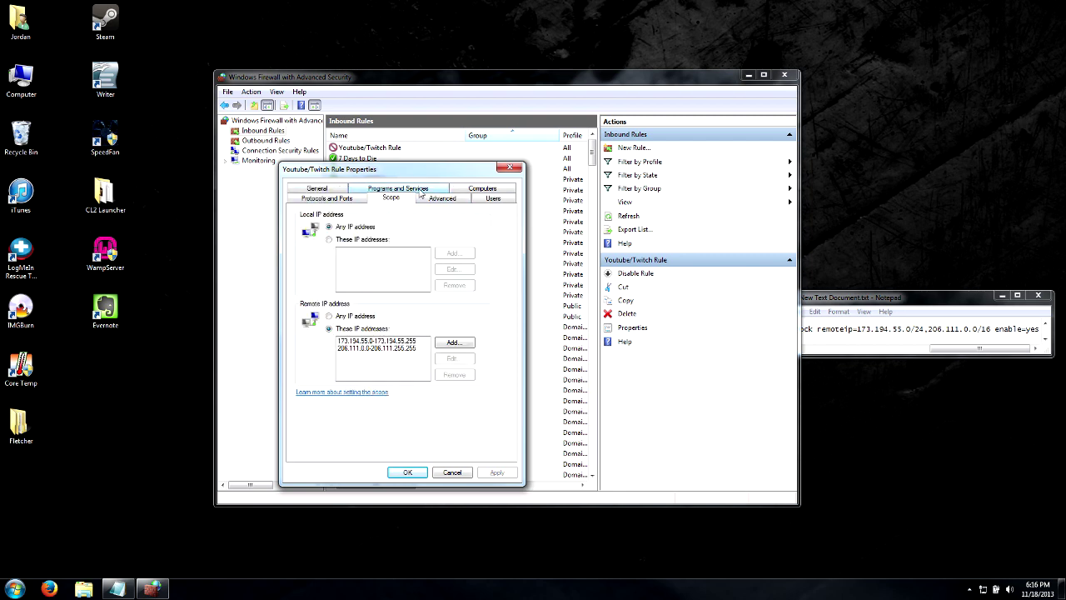
pyautogui.click(404, 341)
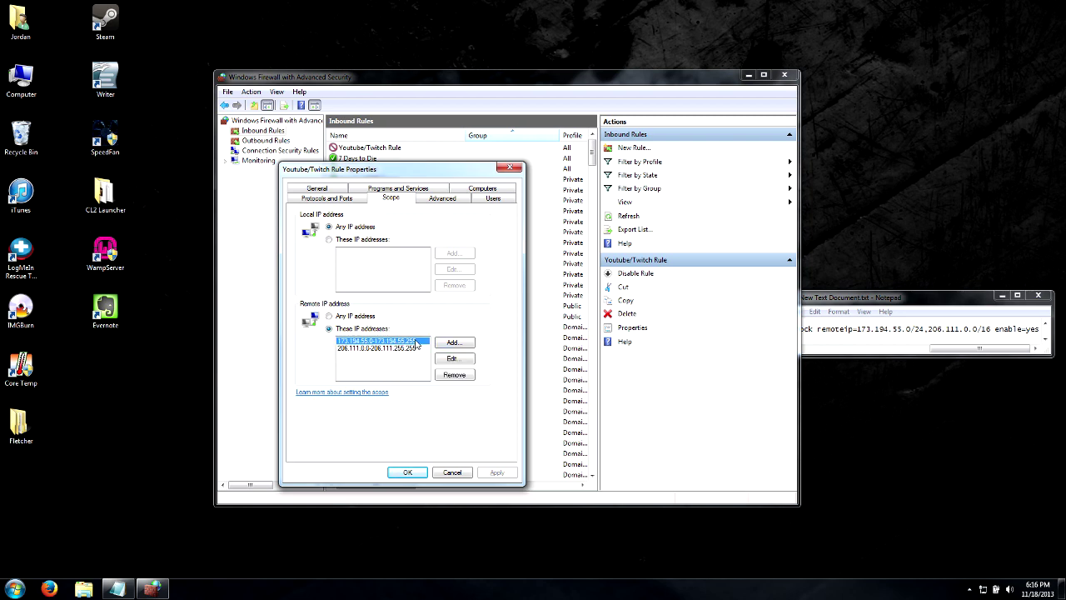
pyautogui.click(452, 358)
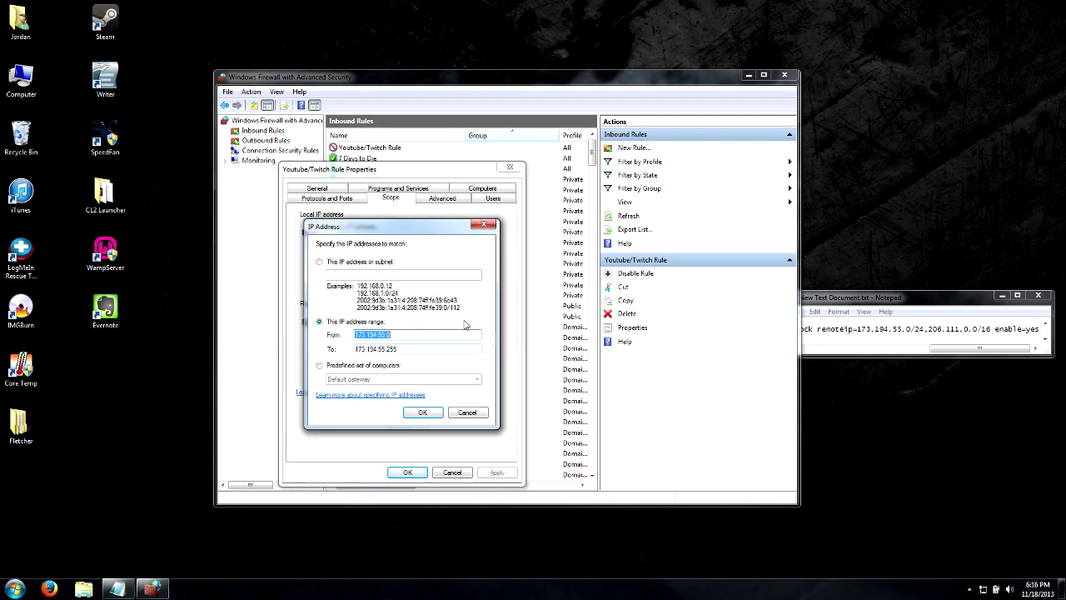
pyautogui.moveTo(425, 230); pyautogui.dragTo(464, 227)
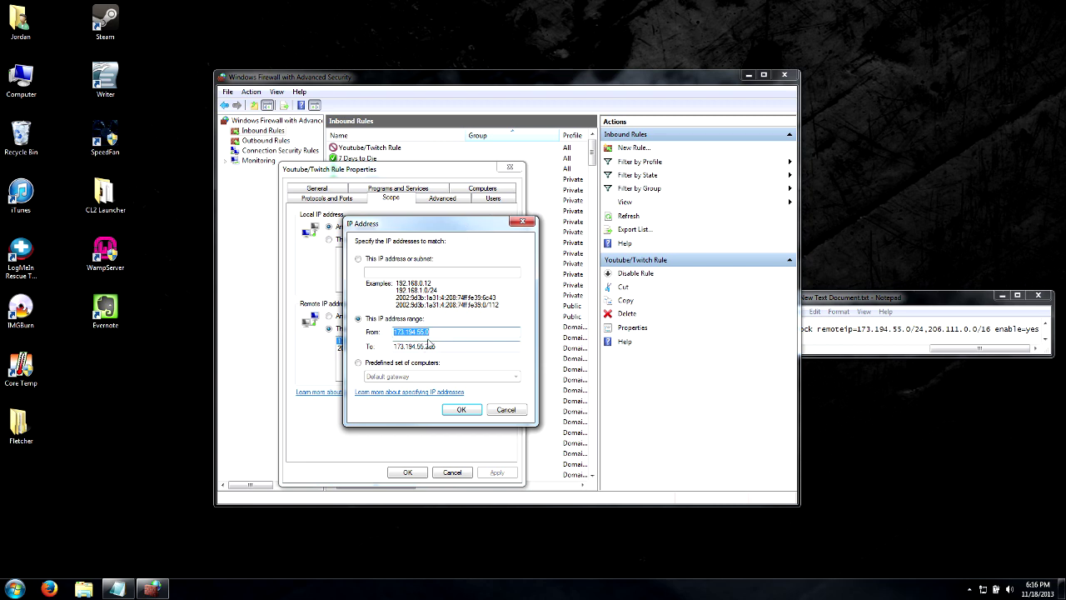
pyautogui.click(506, 408)
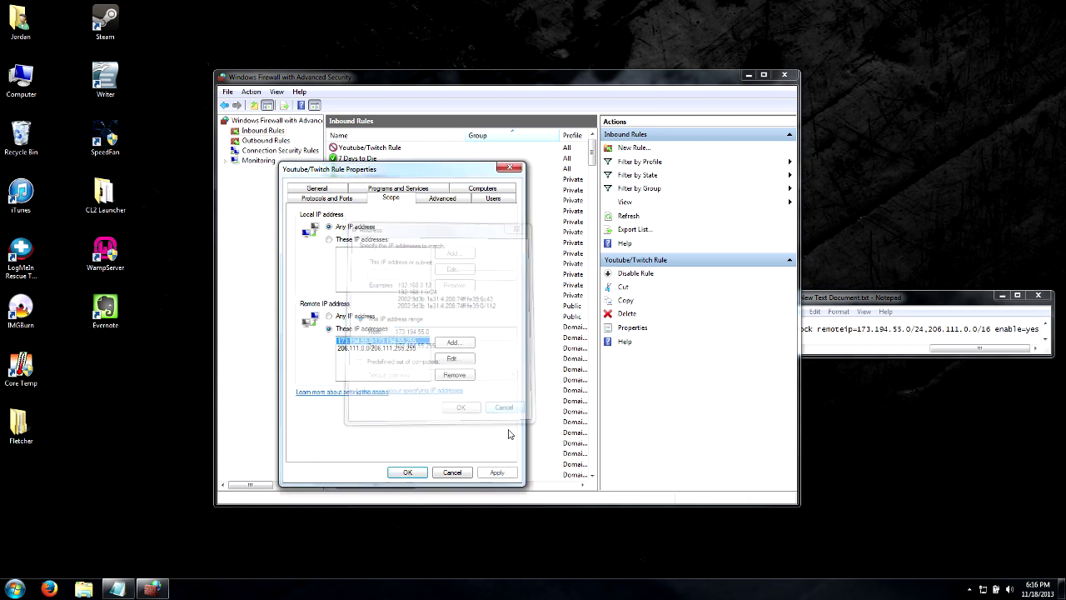
pyautogui.click(463, 473)
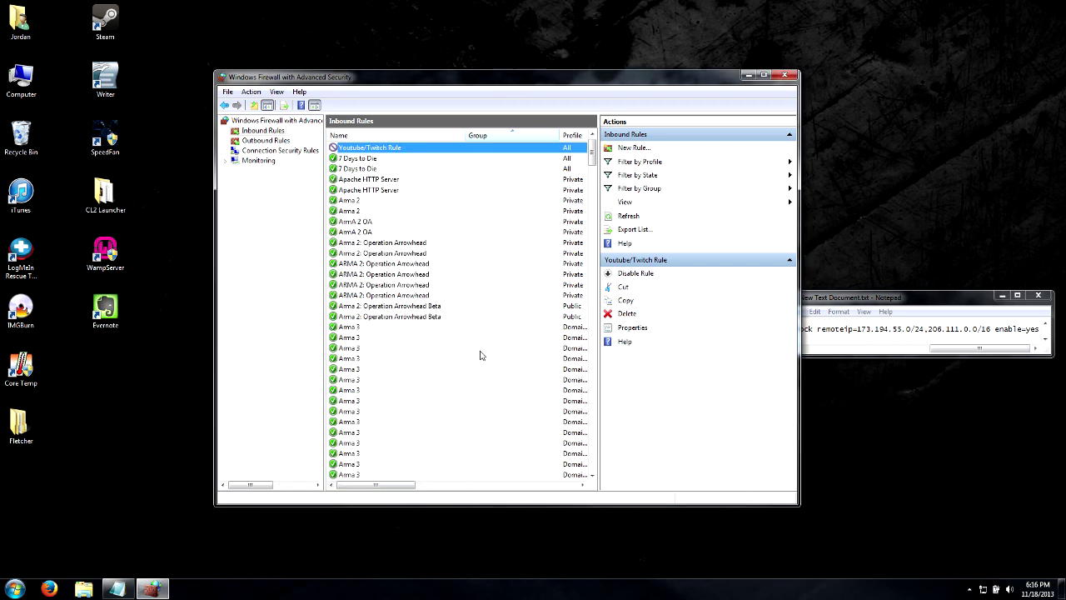
# Close the firewall window and minimize the Notepad document.
pyautogui.click(788, 77)
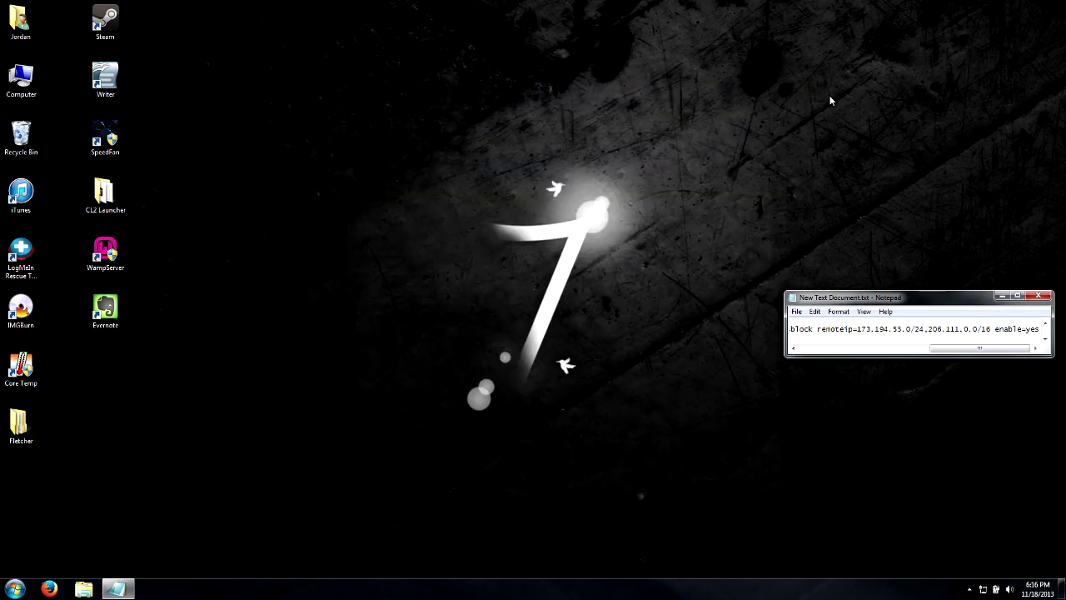
pyautogui.click(1002, 295)
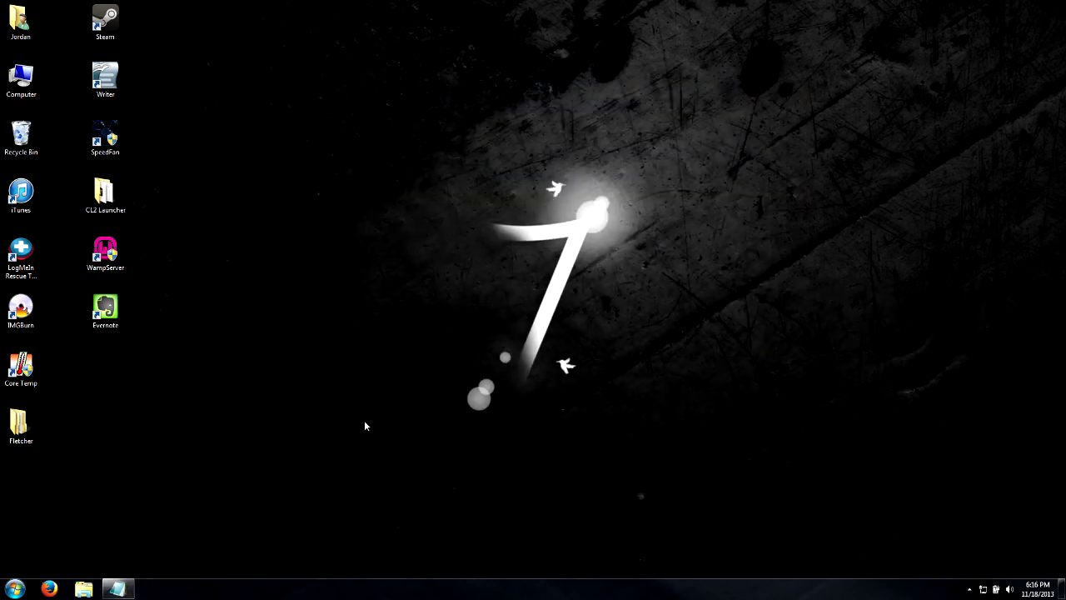